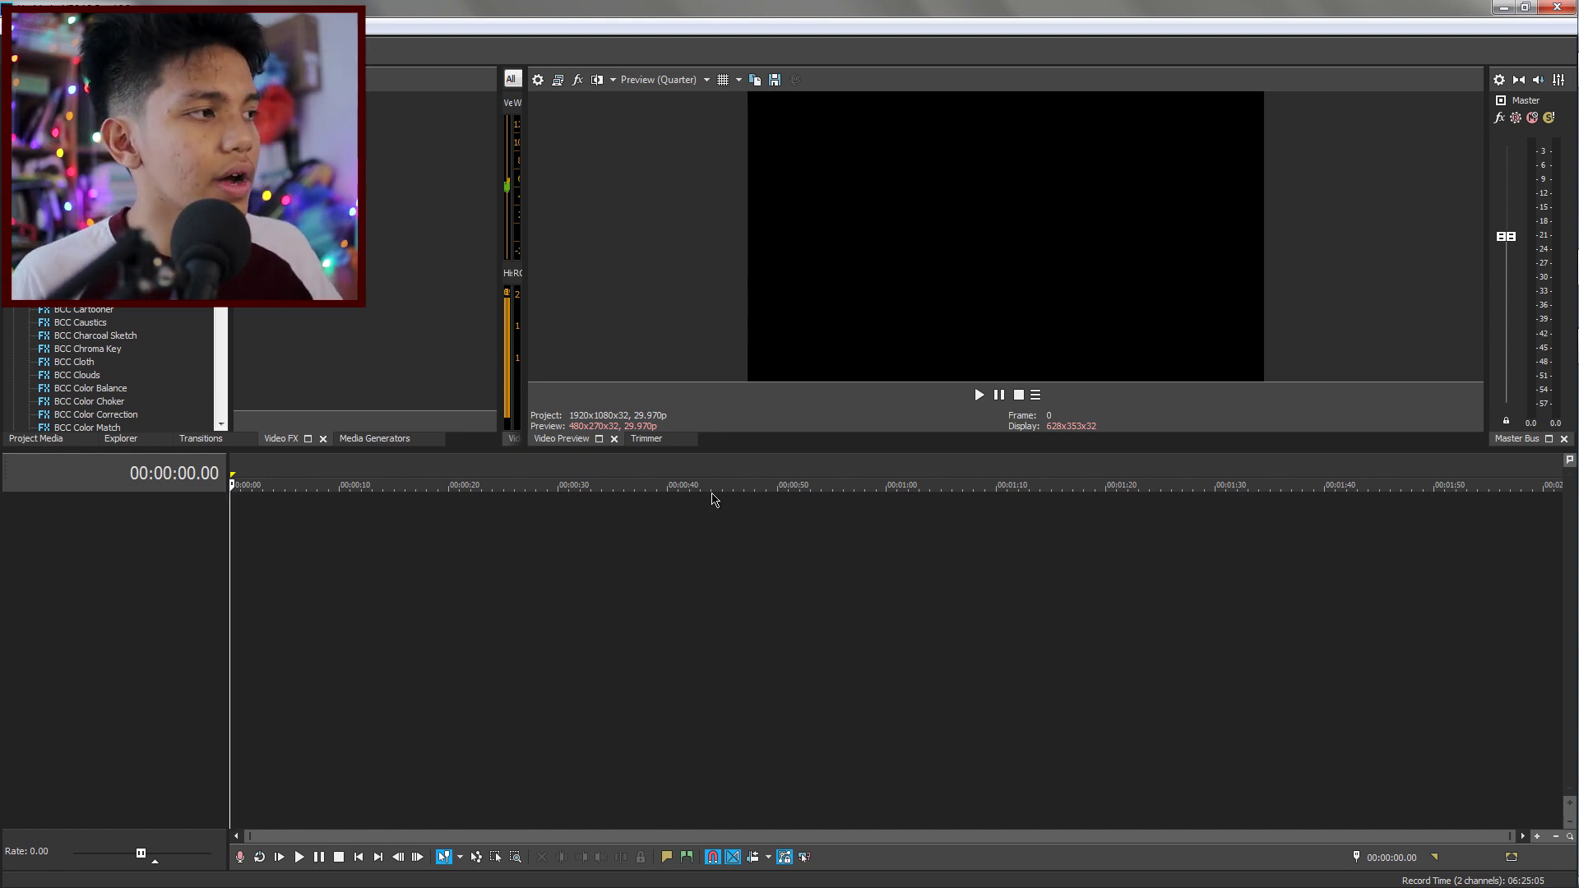
Open MVI_7795 from the Home stories folder onto the timeline and set the playhead near 33 seconds
{"action": "key", "text": "alt+f"}
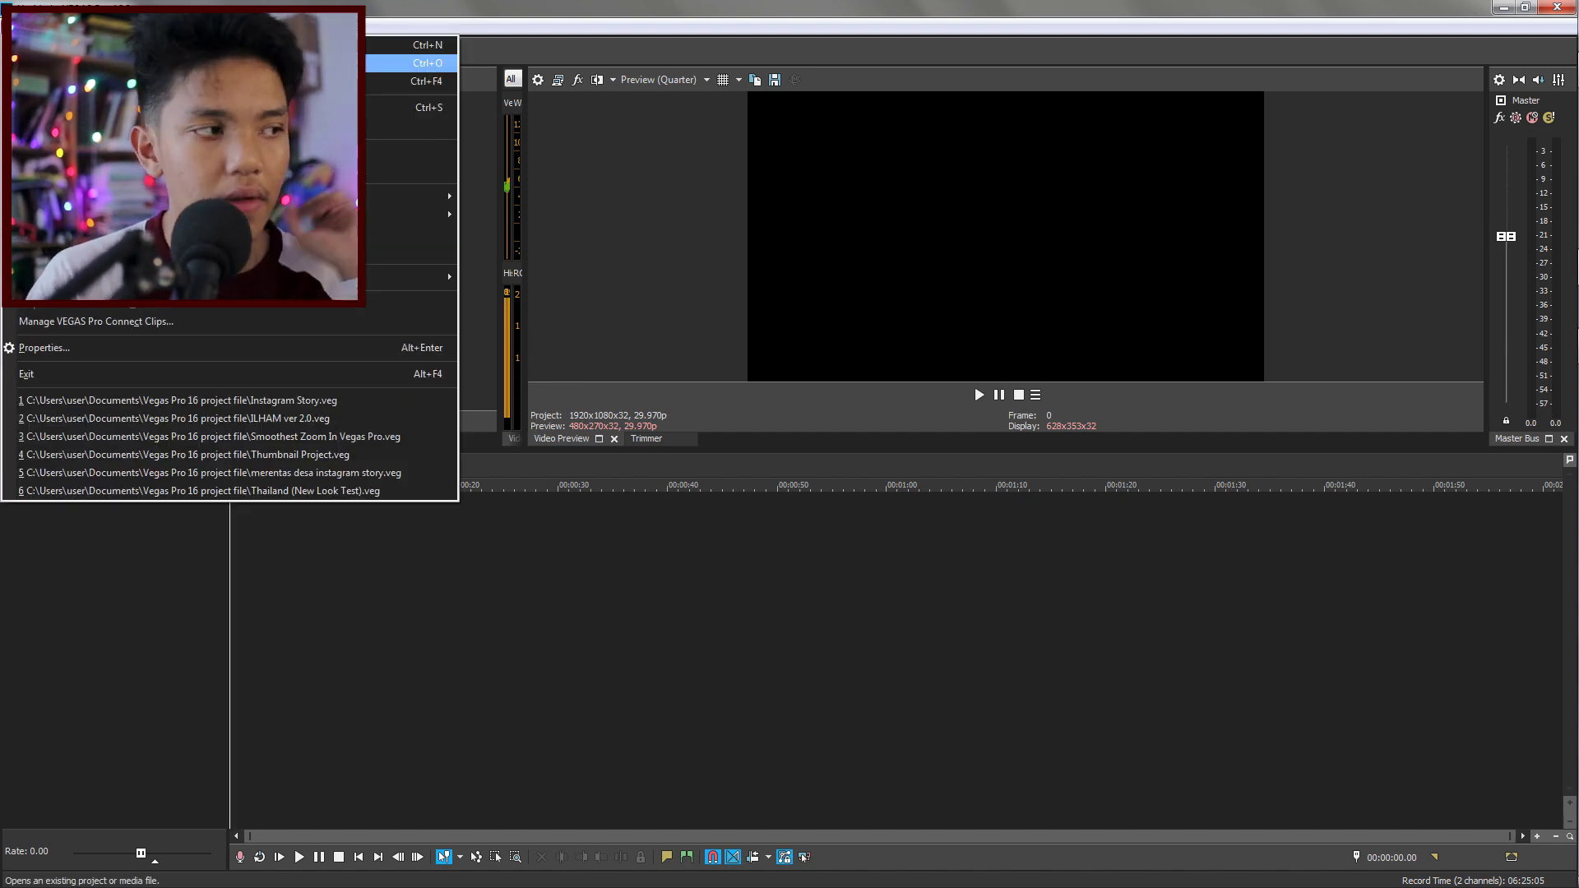
{"action": "key", "text": "Return"}
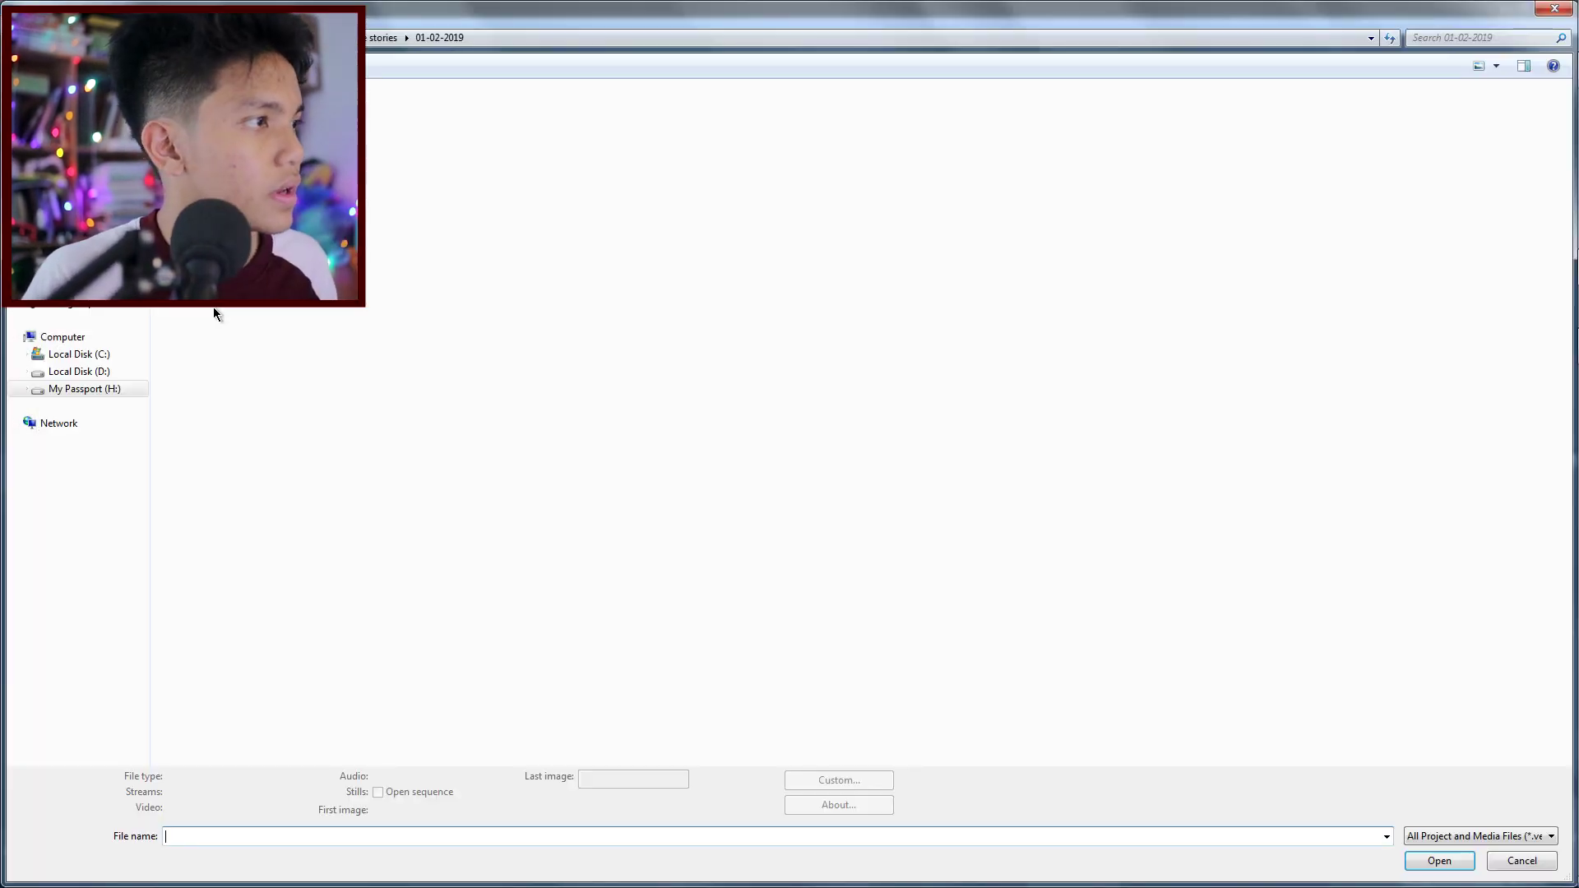
{"action": "key", "text": "alt+Up"}
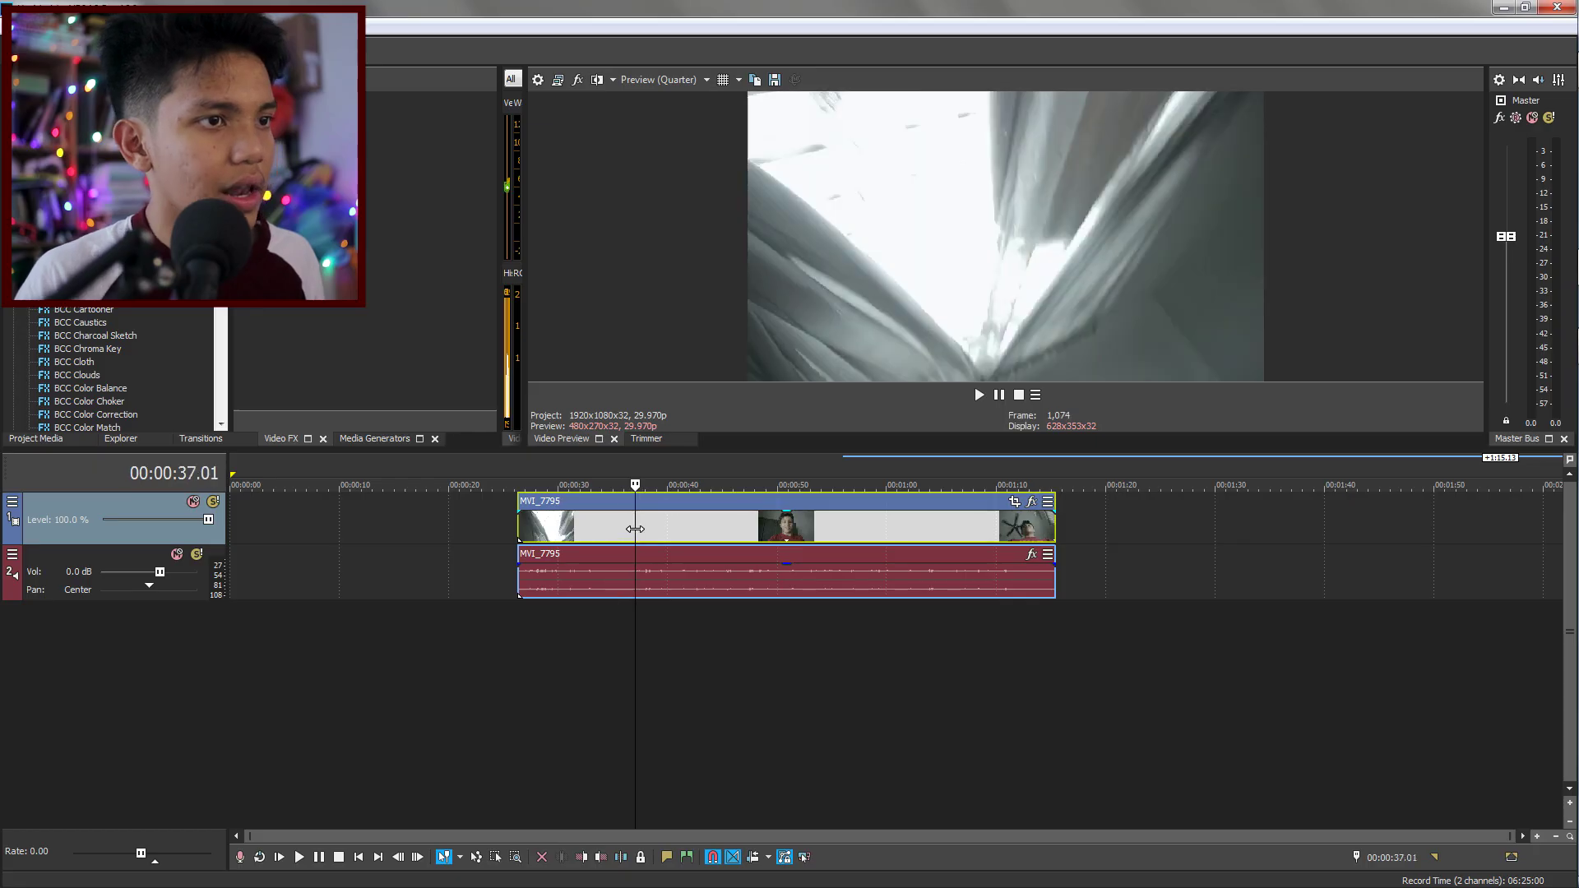
{"action": "left_click_drag", "start_coordinate": [635, 529], "coordinate": [592, 528]}
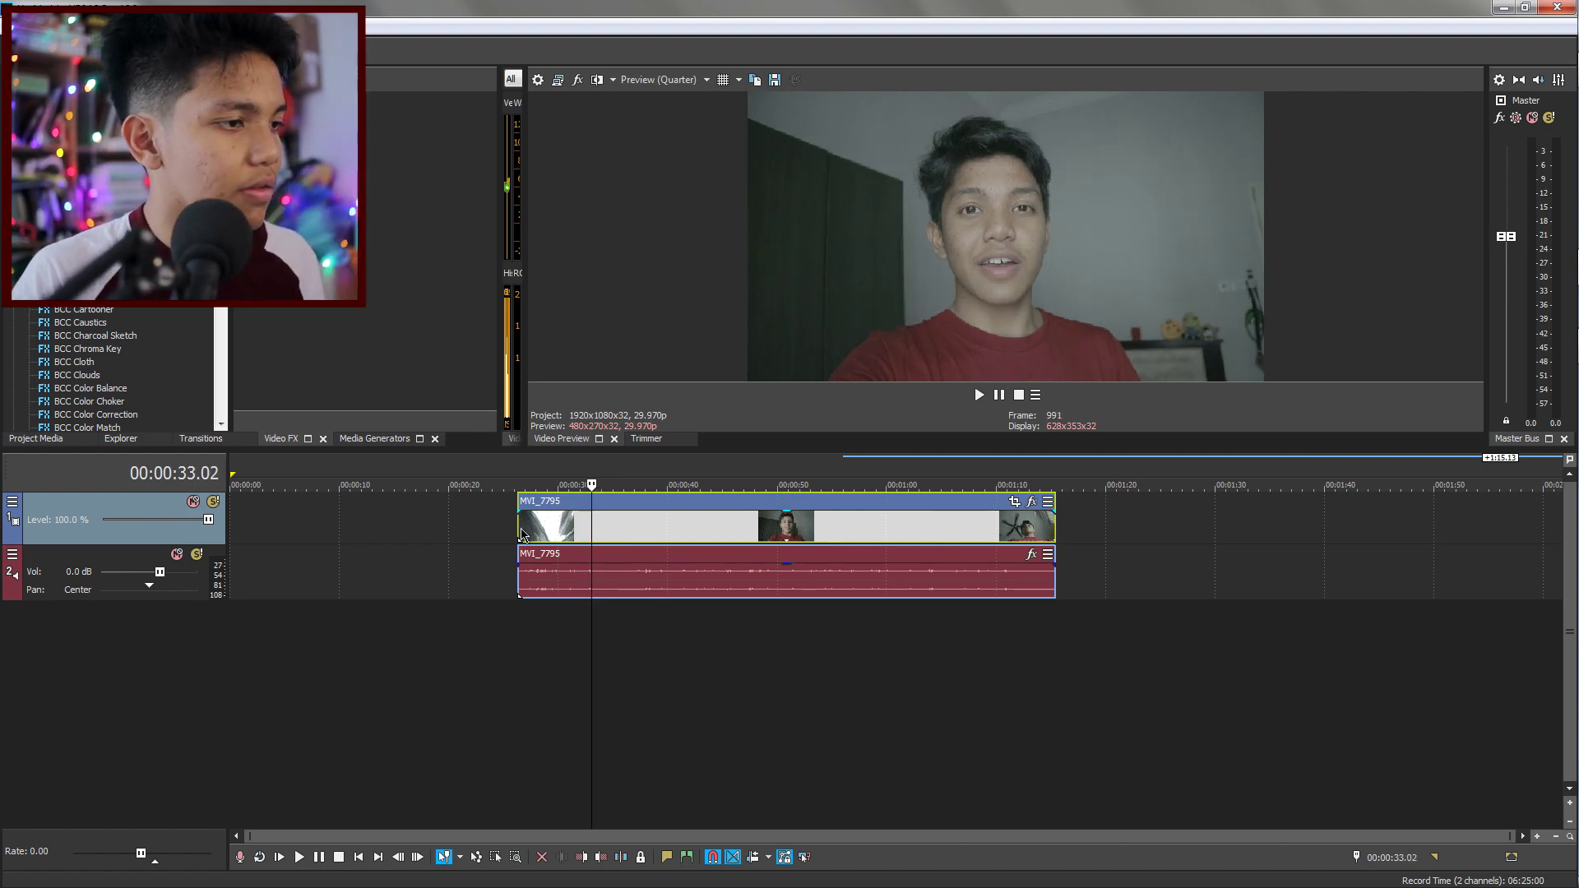
Trim MVI_7795's start to the playhead, shorten its end, and open its Event Pan/Crop window
{"action": "left_click_drag", "start_coordinate": [519, 531], "coordinate": [592, 536]}
{"action": "left_click_drag", "start_coordinate": [1051, 527], "coordinate": [677, 528]}
{"action": "scroll", "coordinate": [829, 582], "scroll_direction": "up", "scroll_amount": 5}
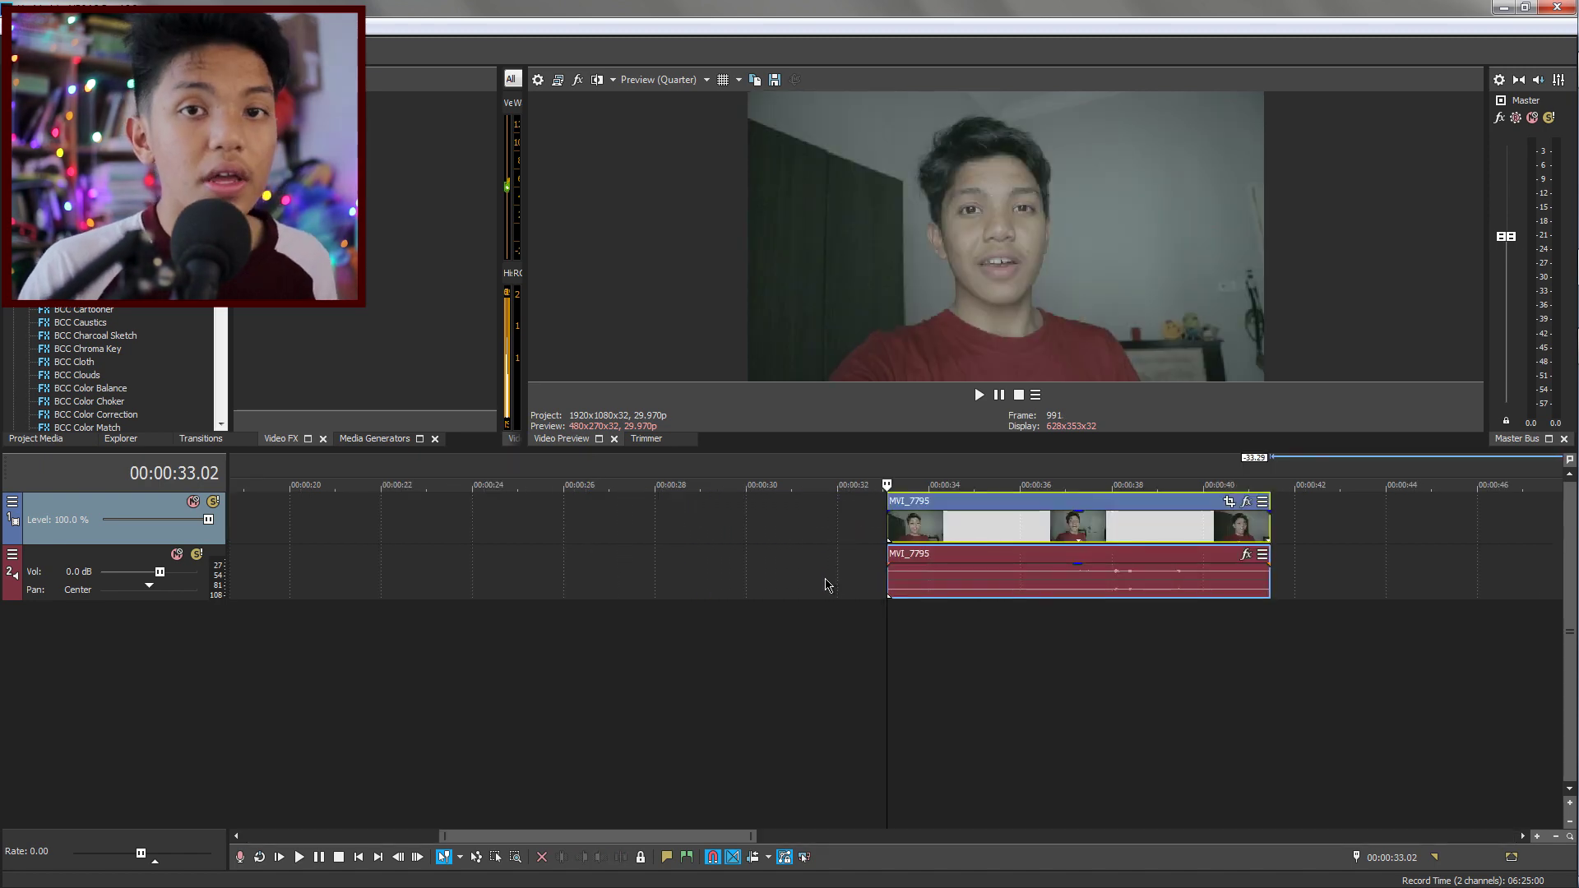
{"action": "left_click", "coordinate": [1227, 503]}
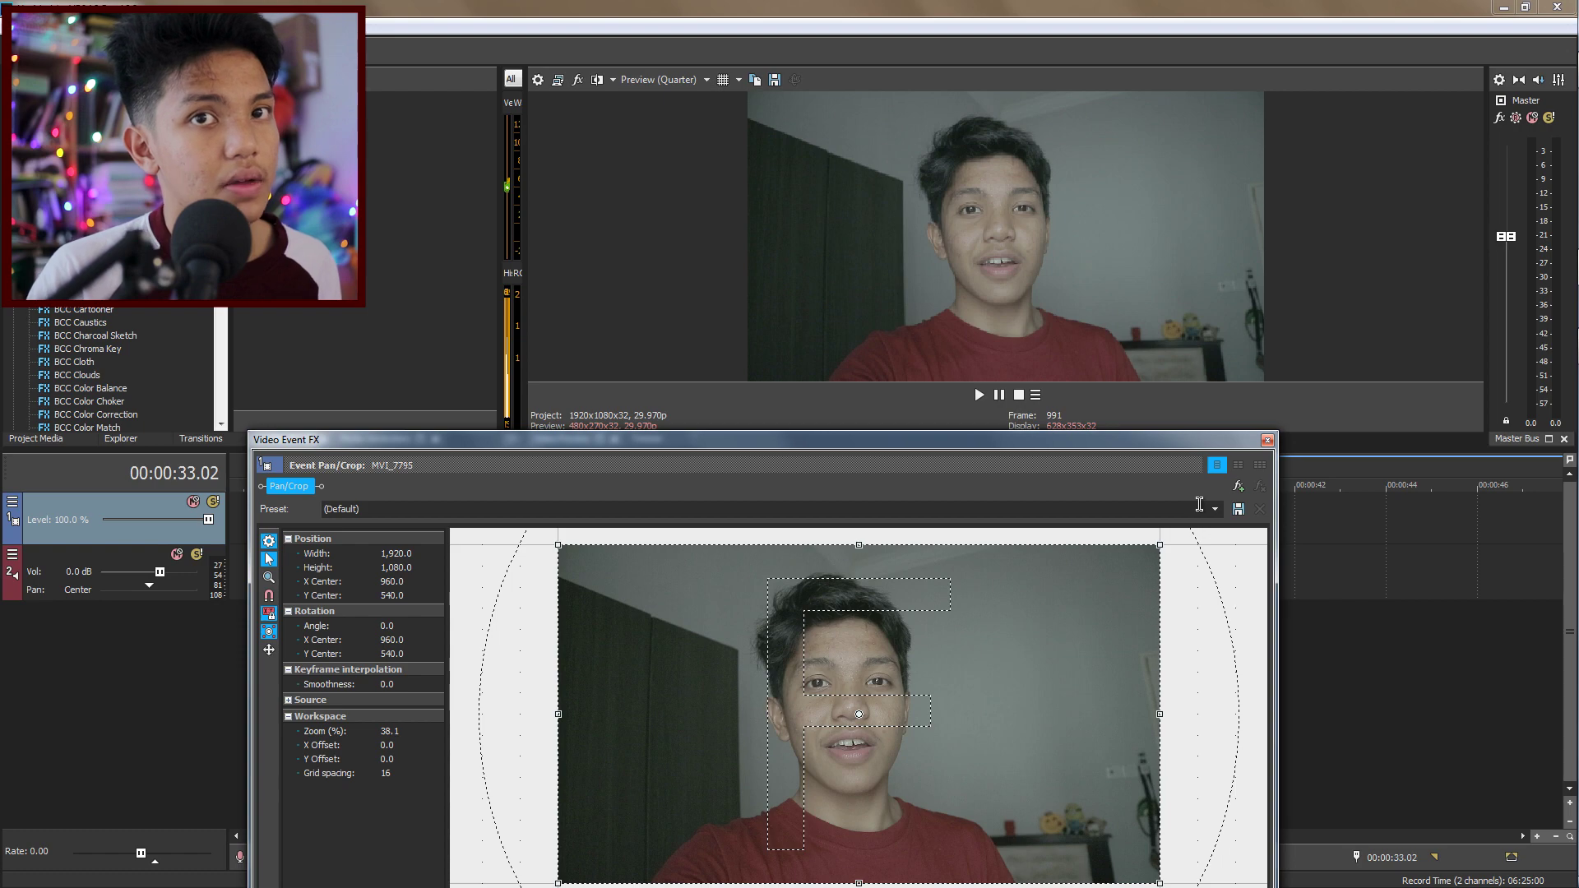
At 00:00:00.14 in Pan/Crop, shrink the crop frame to 1773.1x997.4 to zoom in
{"action": "left_click_drag", "start_coordinate": [845, 447], "coordinate": [848, 114]}
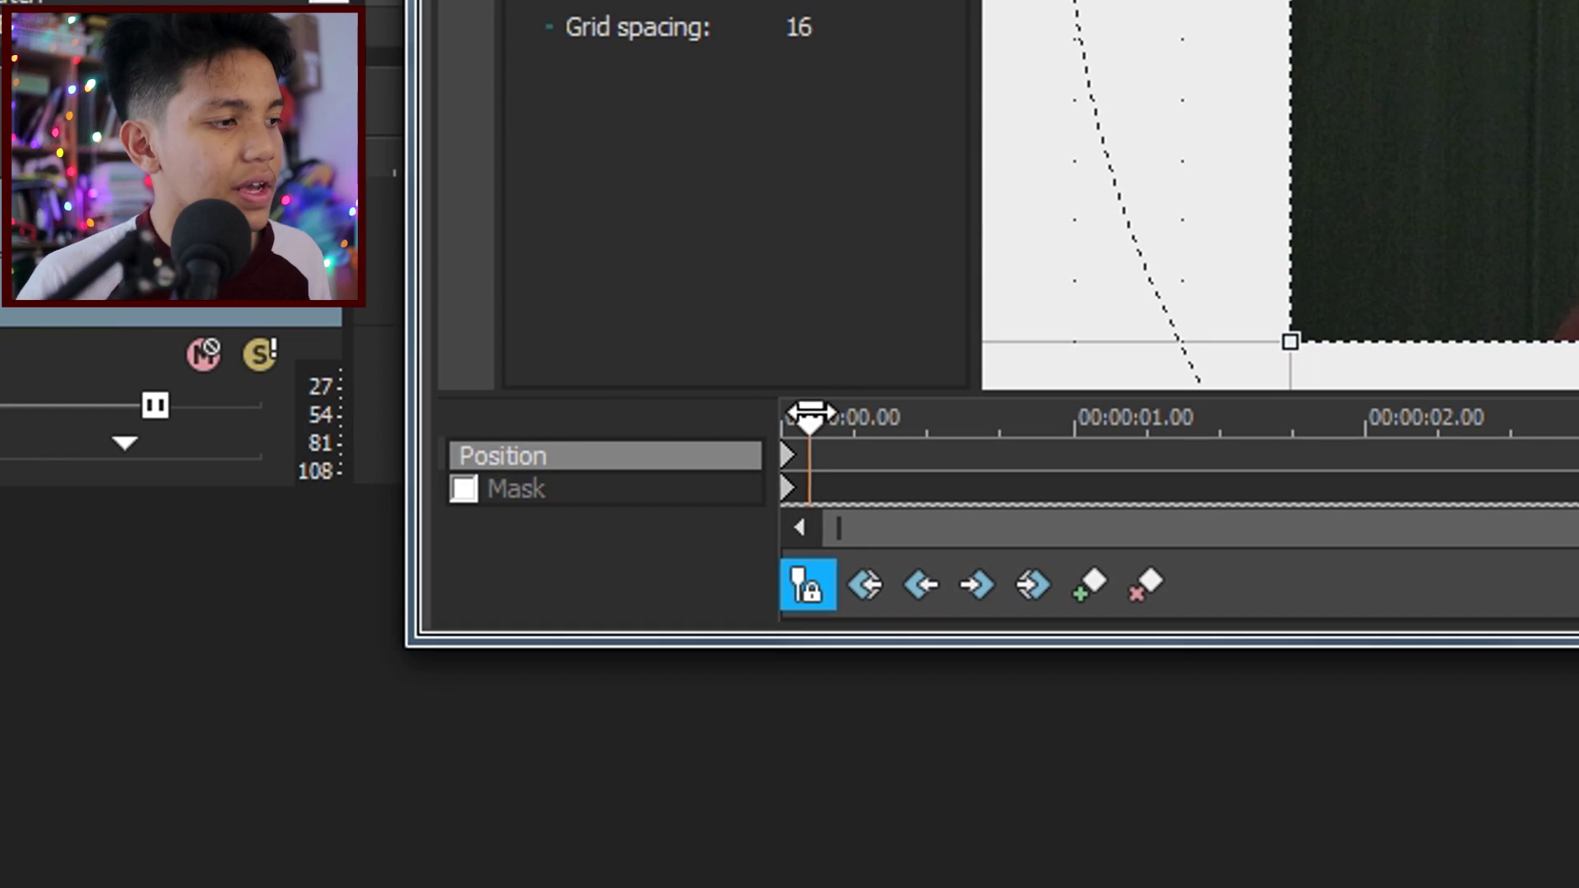
{"action": "left_click_drag", "start_coordinate": [393, 576], "coordinate": [425, 575]}
{"action": "left_click_drag", "start_coordinate": [908, 413], "coordinate": [991, 411]}
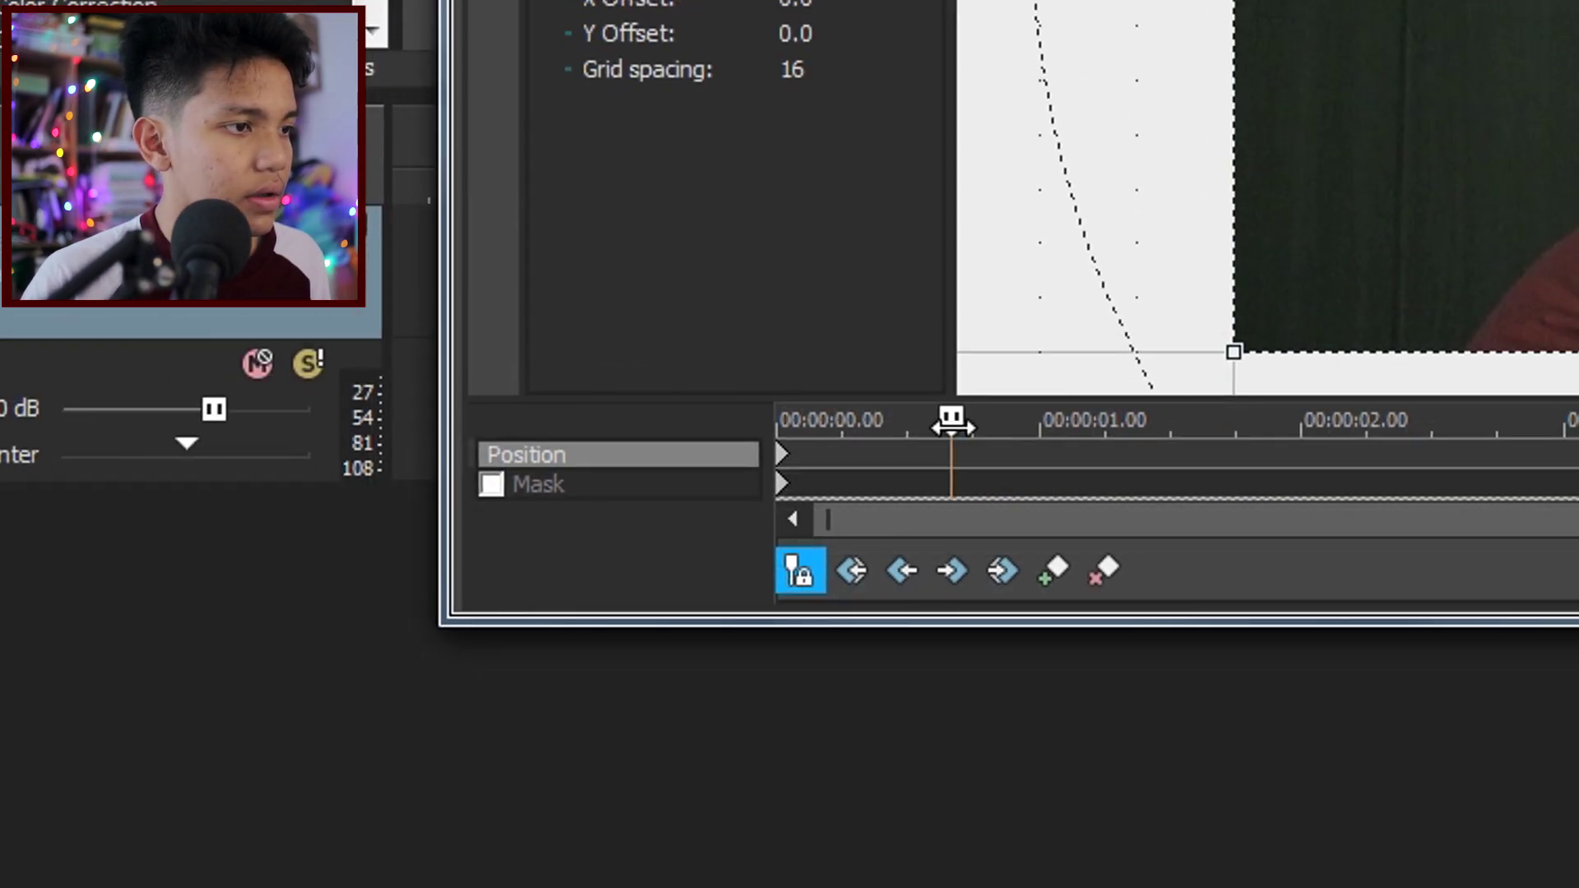
{"action": "left_click_drag", "start_coordinate": [957, 421], "coordinate": [894, 421]}
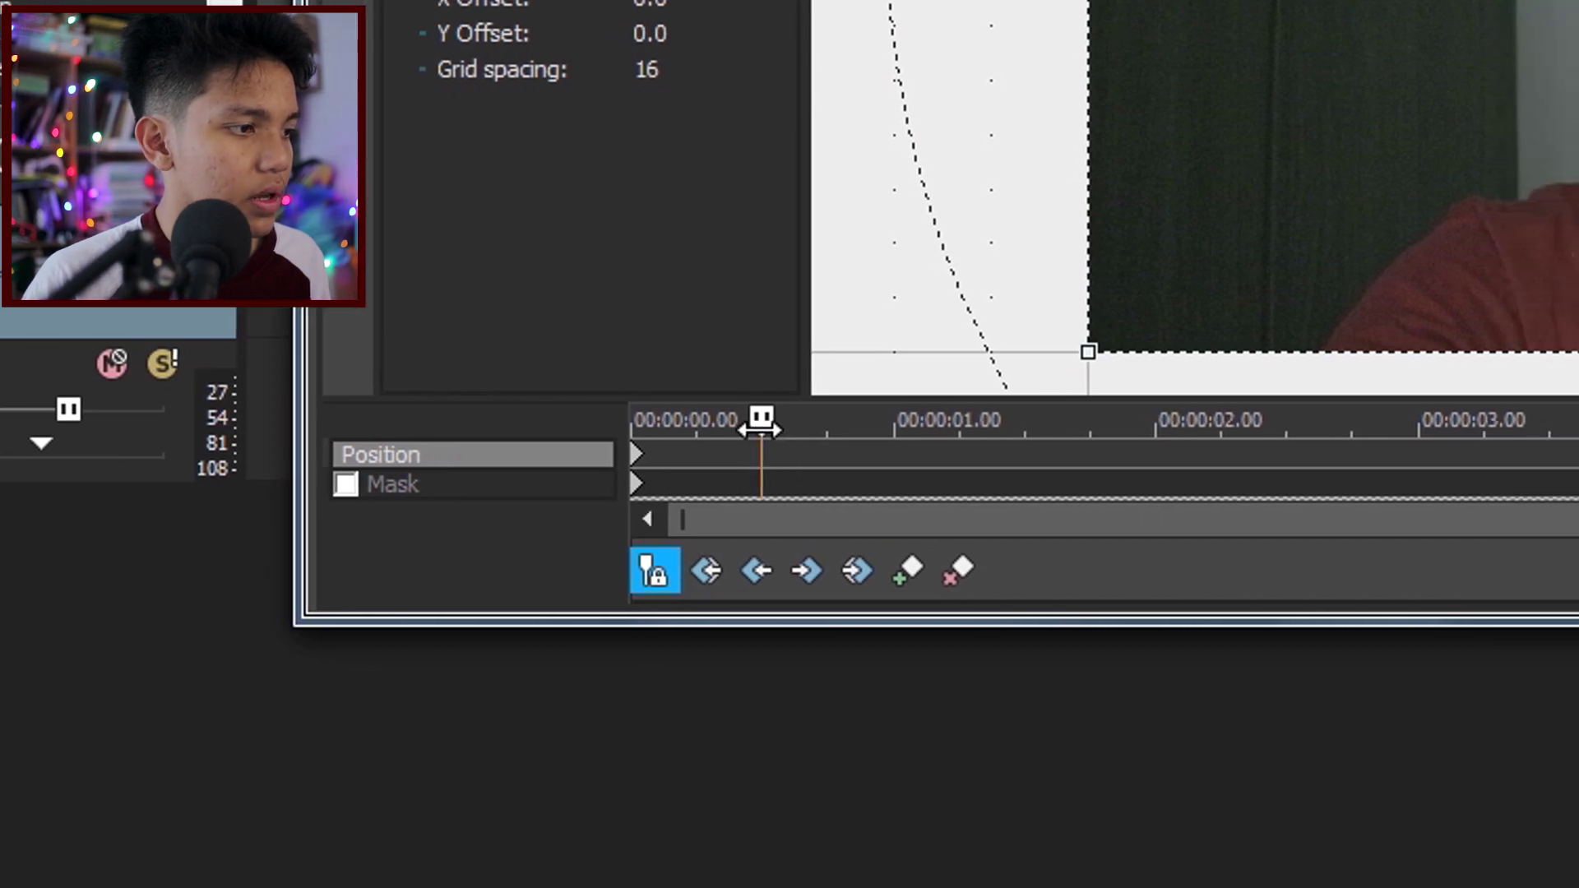
{"action": "left_click_drag", "start_coordinate": [822, 421], "coordinate": [807, 421]}
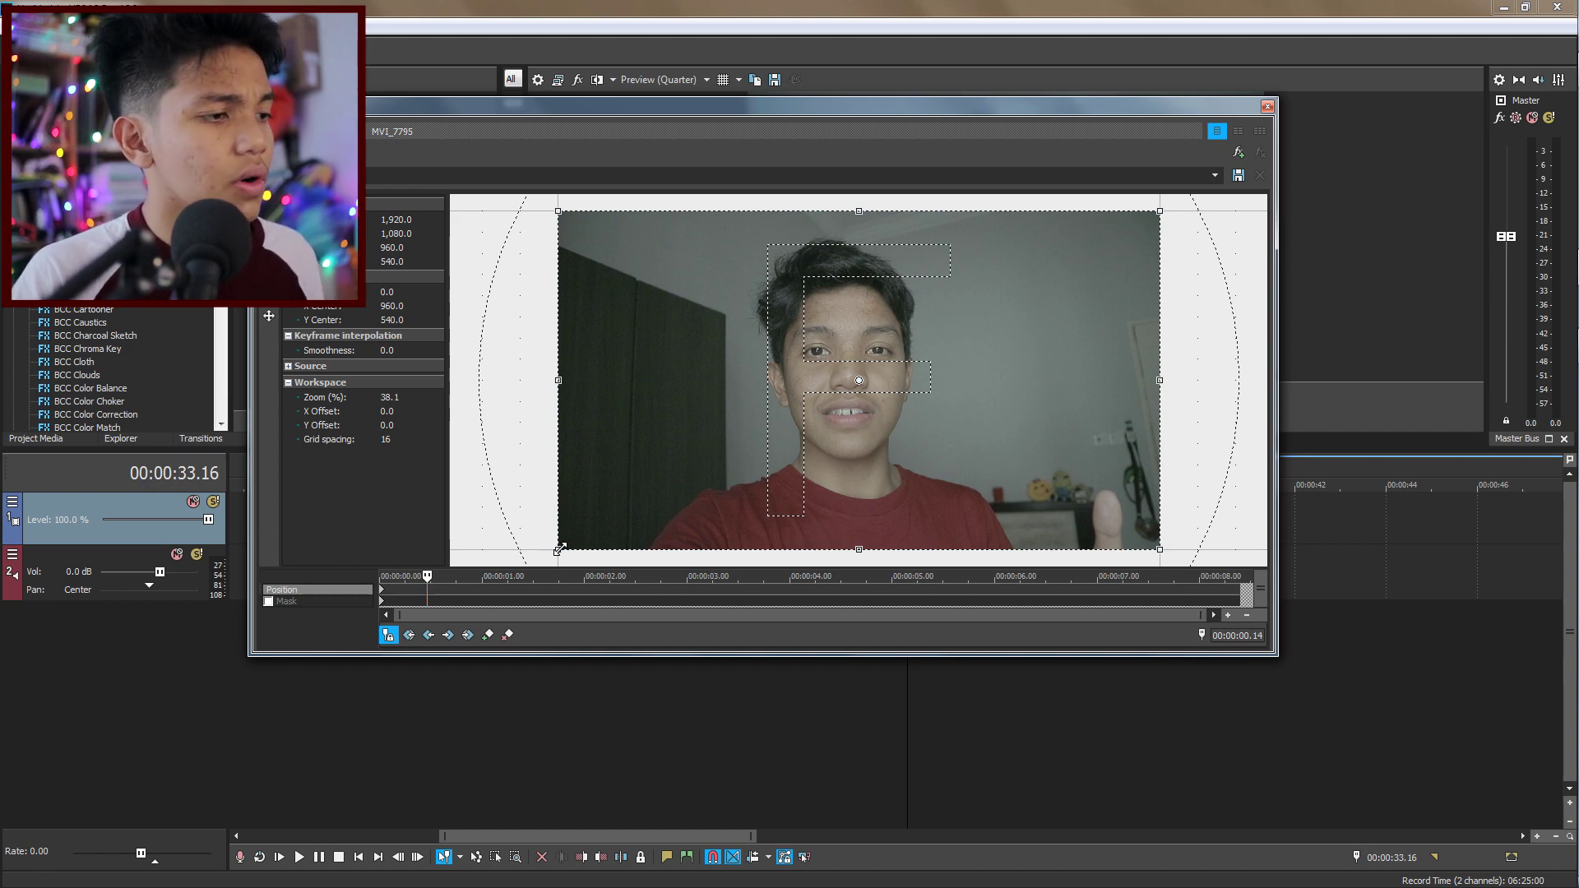
{"action": "left_click_drag", "start_coordinate": [559, 549], "coordinate": [582, 537]}
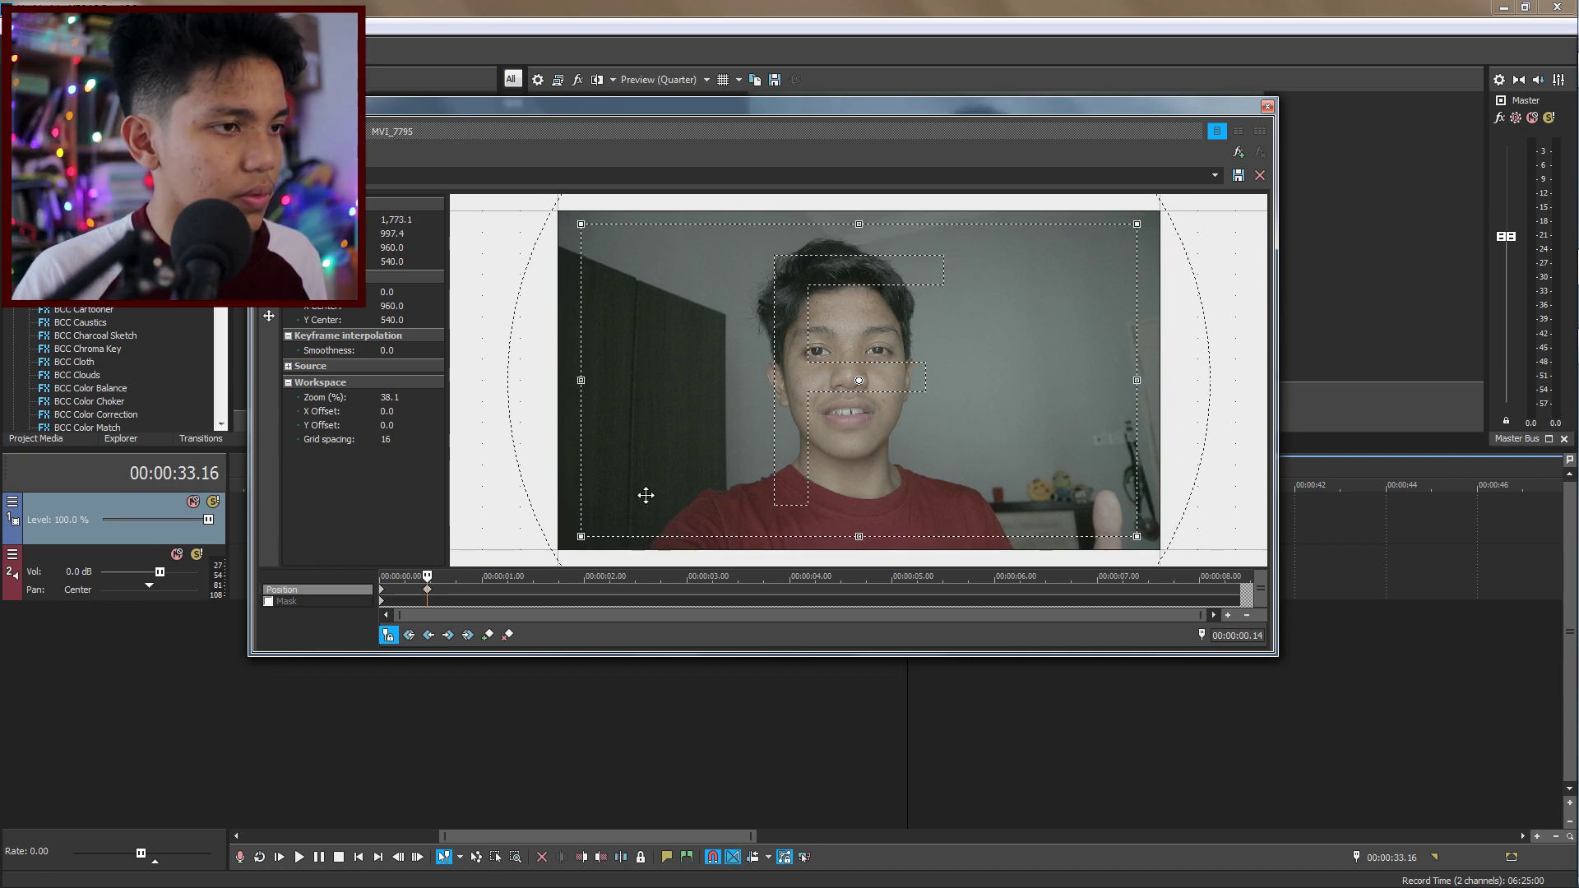
{"action": "left_click", "coordinate": [1268, 106]}
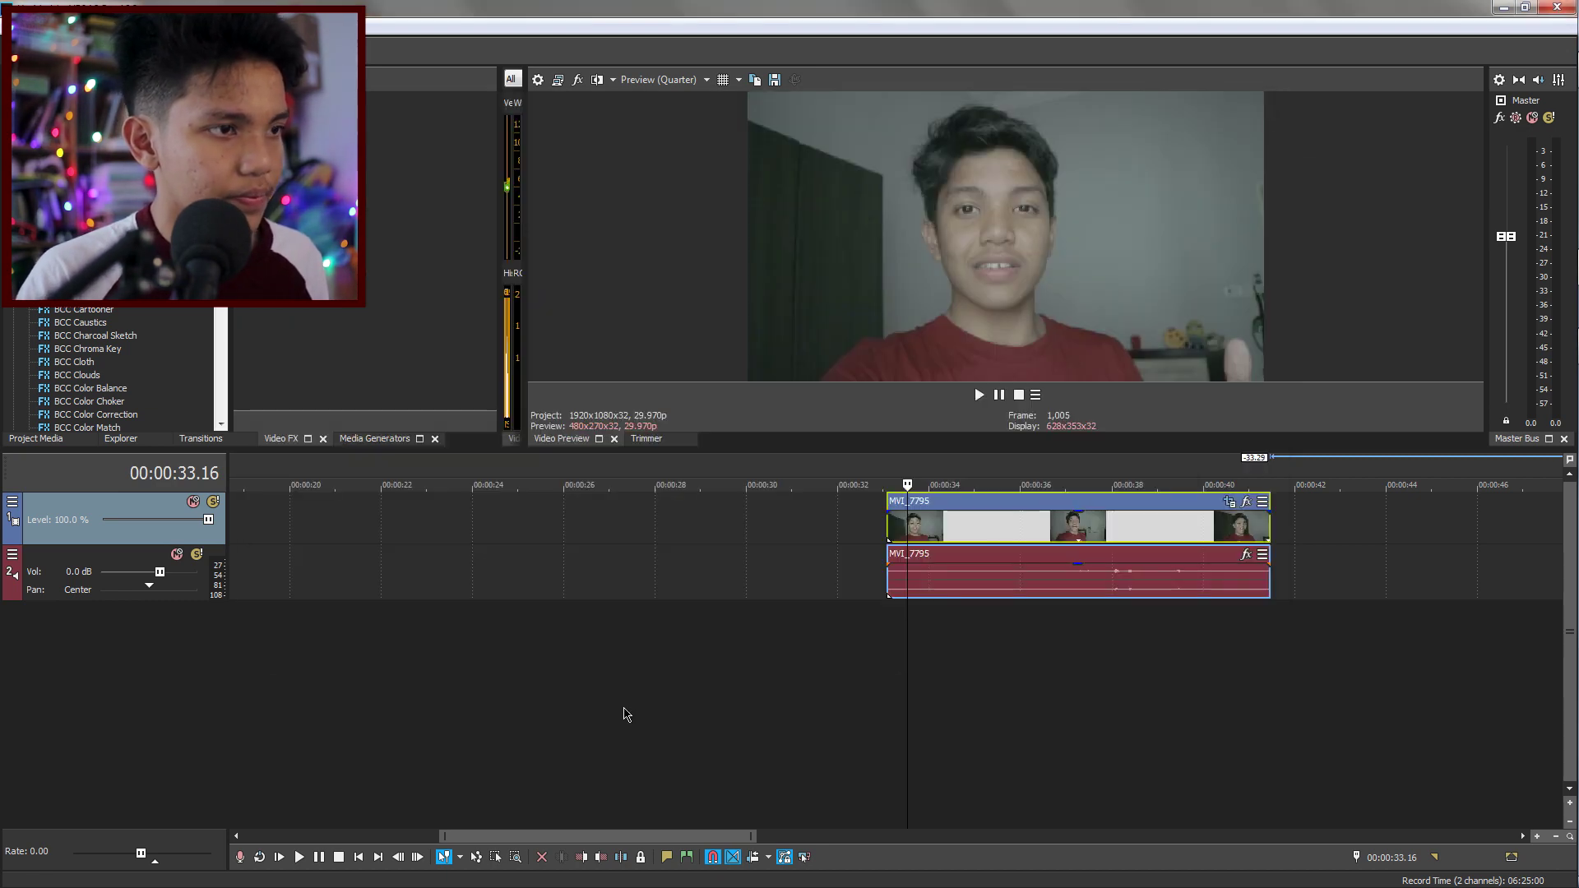
Play MVI_7795 from its start to check the zoom, then stop playback
{"action": "left_click", "coordinate": [892, 619]}
{"action": "left_click", "coordinate": [883, 633]}
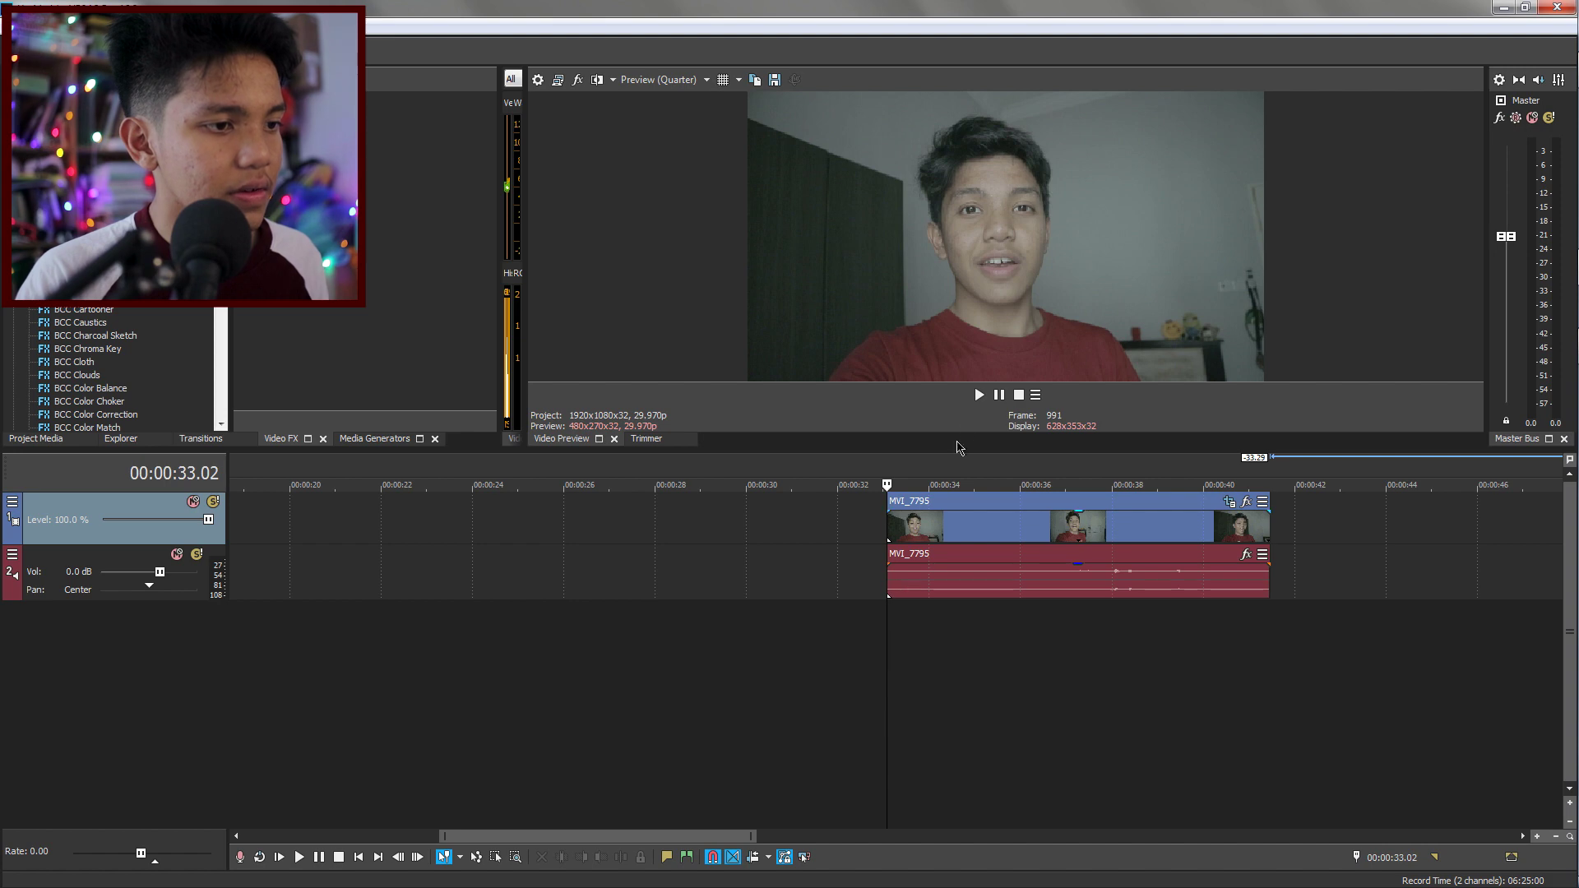
{"action": "left_click", "coordinate": [978, 396]}
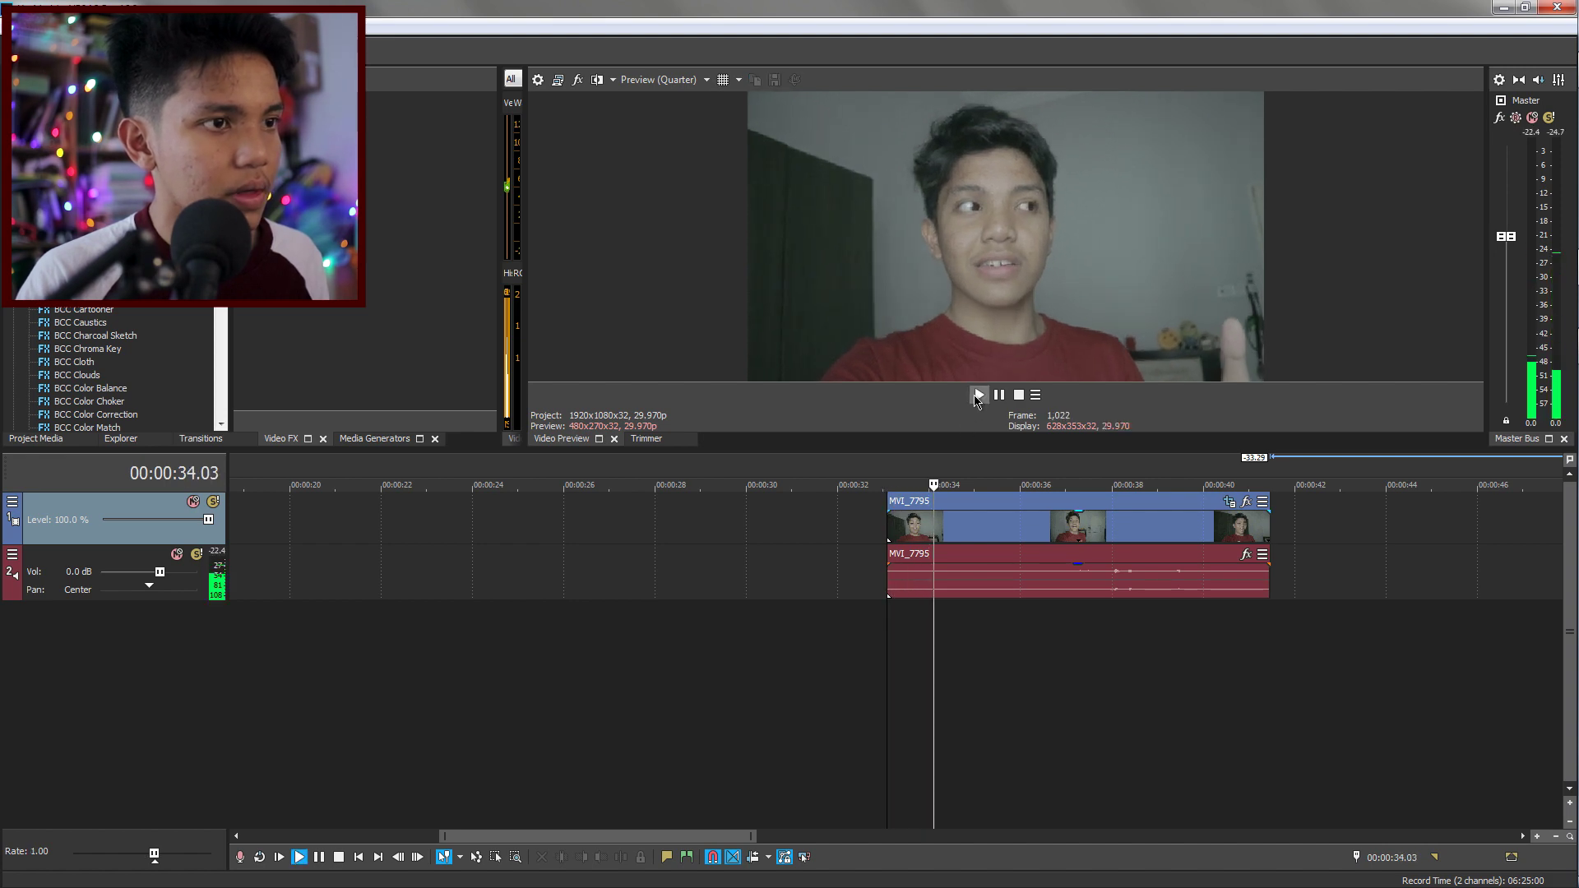
{"action": "left_click", "coordinate": [999, 394]}
Reshape the 0.14 s Pan/Crop keyframe to a 1773.1x997.4 crop frame
{"action": "left_click", "coordinate": [1204, 514]}
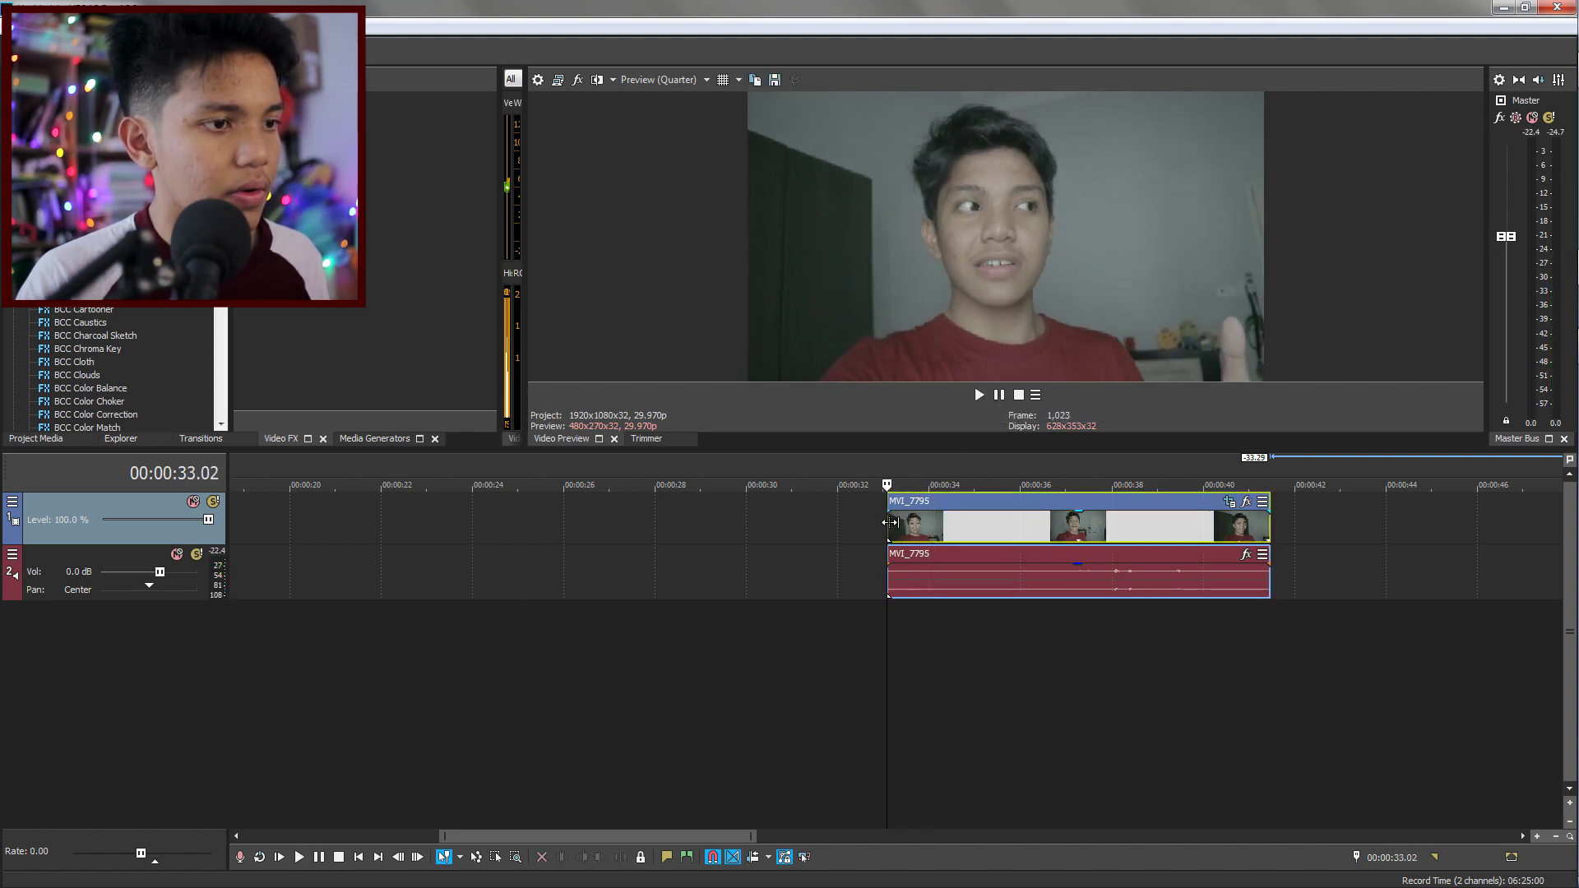
{"action": "left_click", "coordinate": [1229, 502]}
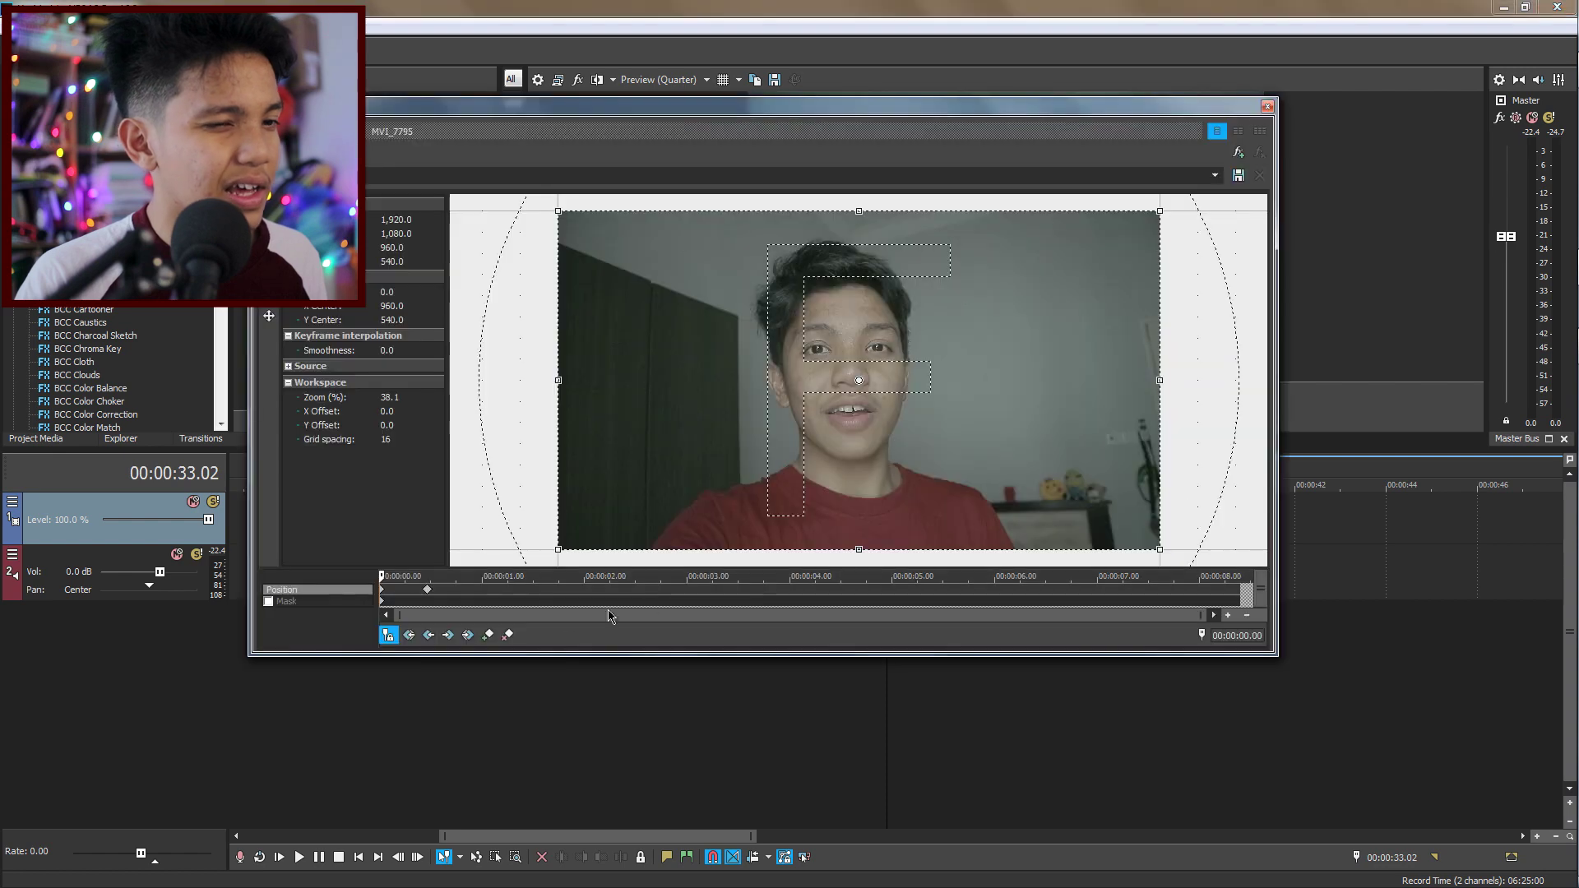
{"action": "left_click", "coordinate": [427, 592]}
{"action": "left_click_drag", "start_coordinate": [558, 550], "coordinate": [598, 534]}
{"action": "left_click", "coordinate": [1267, 106]}
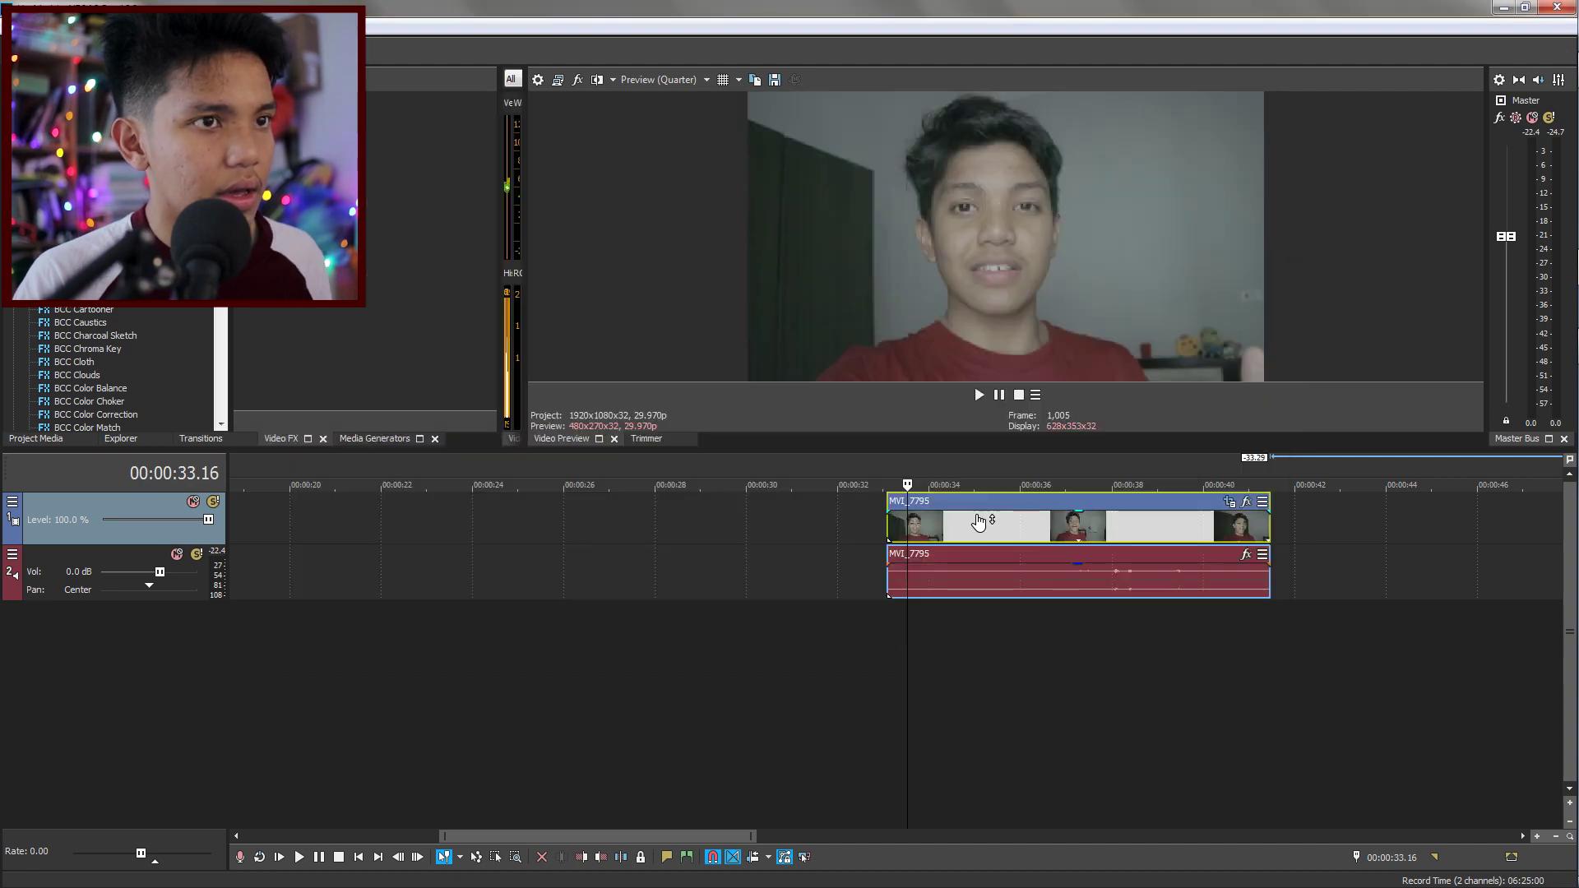
Preview the zoom from the clip start, then reopen MVI_7795's Pan/Crop keyframe editor
{"action": "left_click", "coordinate": [893, 613]}
{"action": "left_click", "coordinate": [979, 395]}
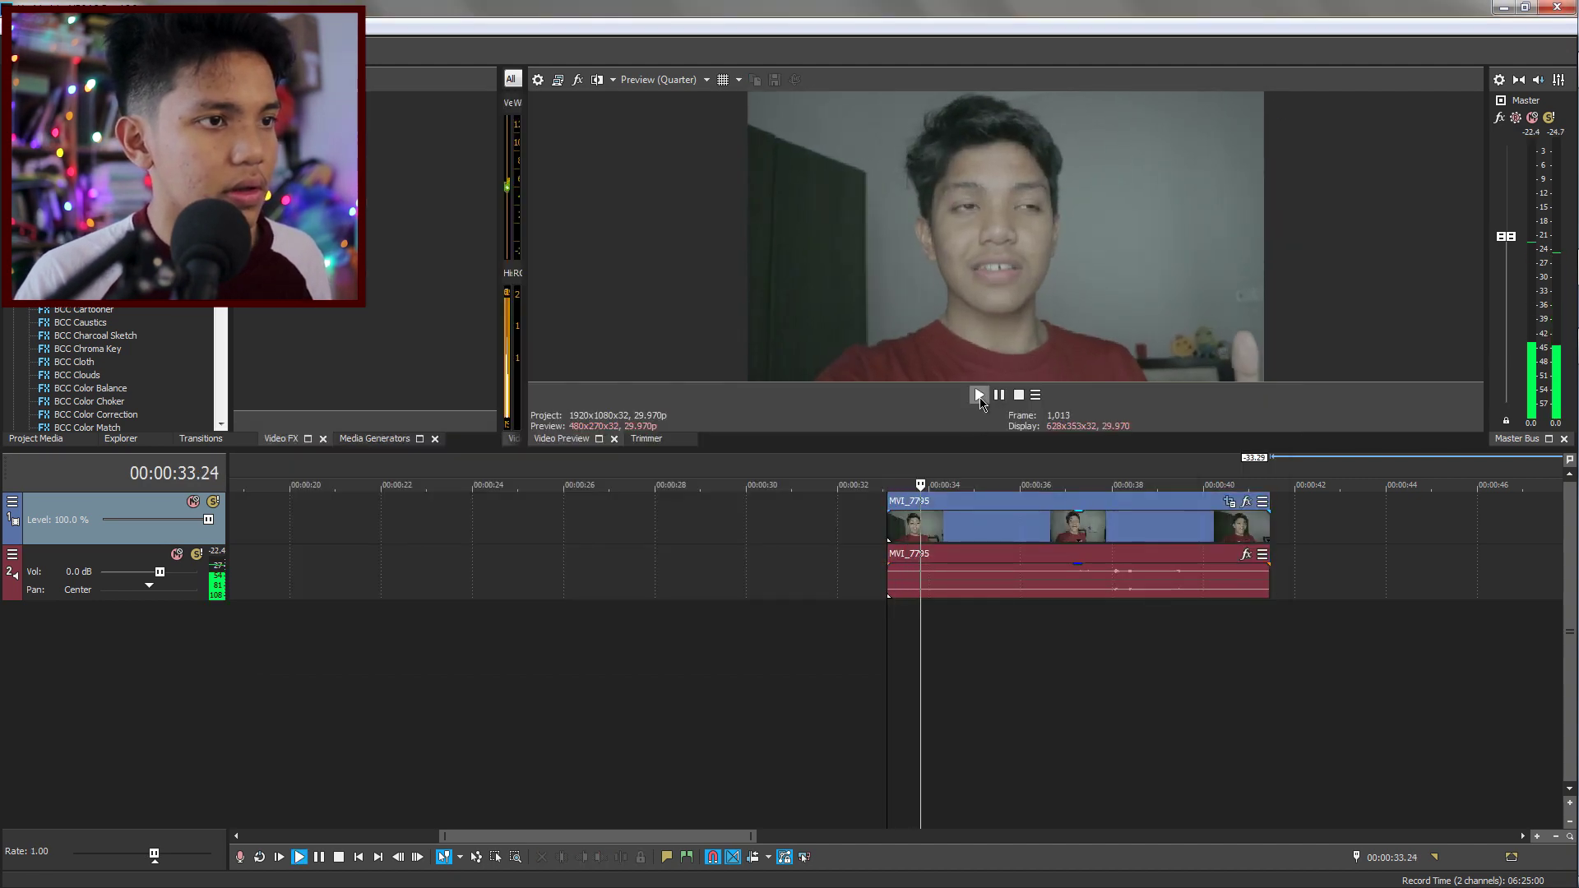
{"action": "left_click", "coordinate": [998, 395]}
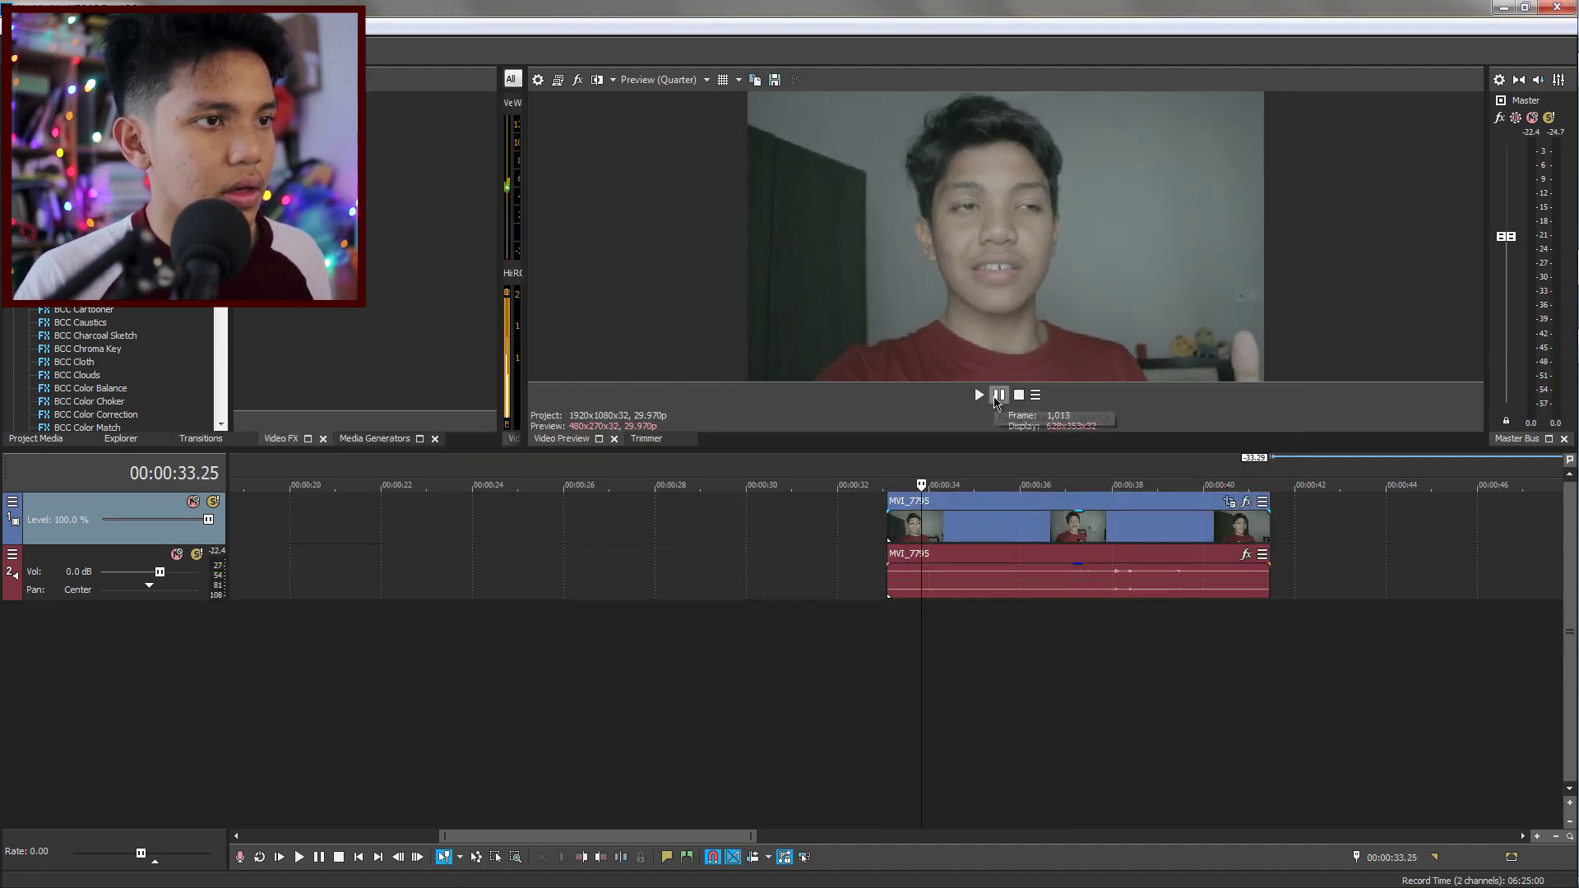
{"action": "left_click", "coordinate": [895, 533]}
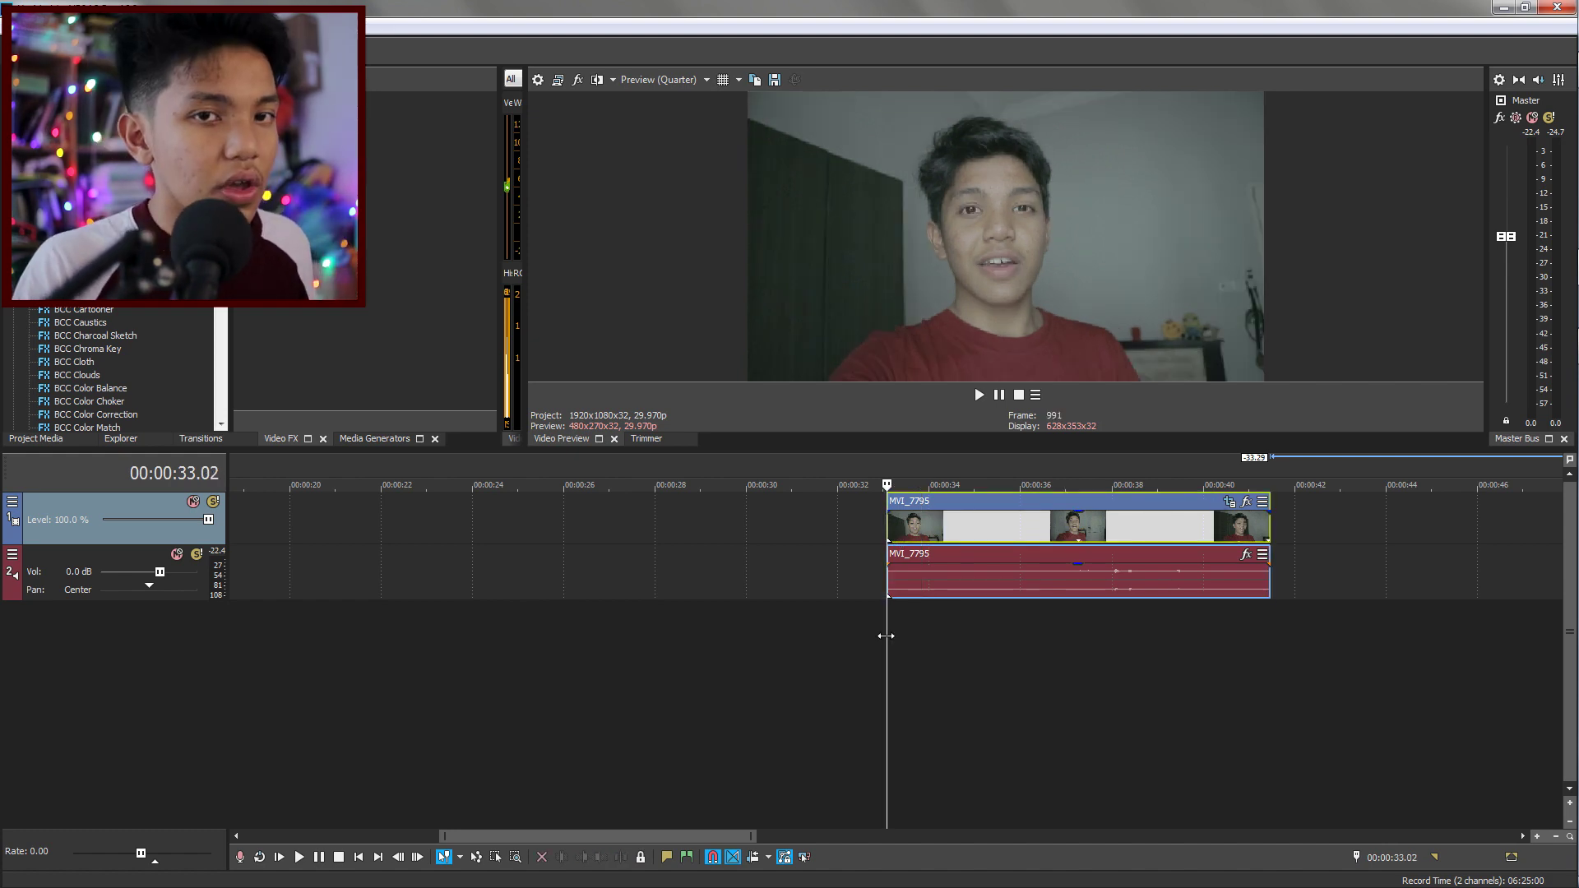
{"action": "left_click", "coordinate": [1229, 502]}
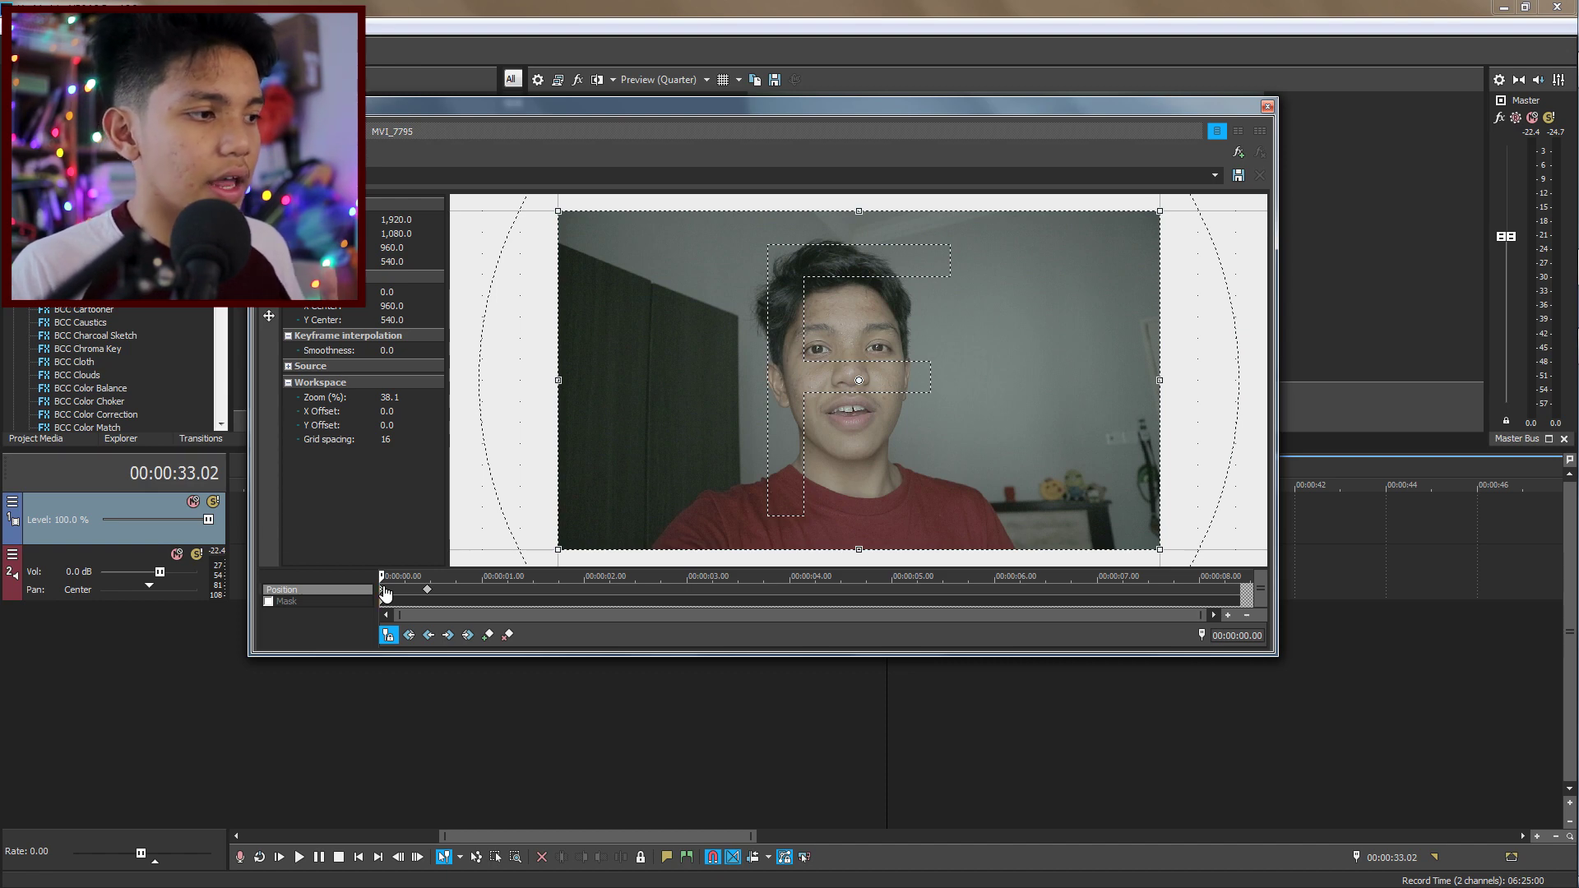
Set the first Pan/Crop keyframe to Fast interpolation and the second to Slow
{"action": "right_click", "coordinate": [384, 590]}
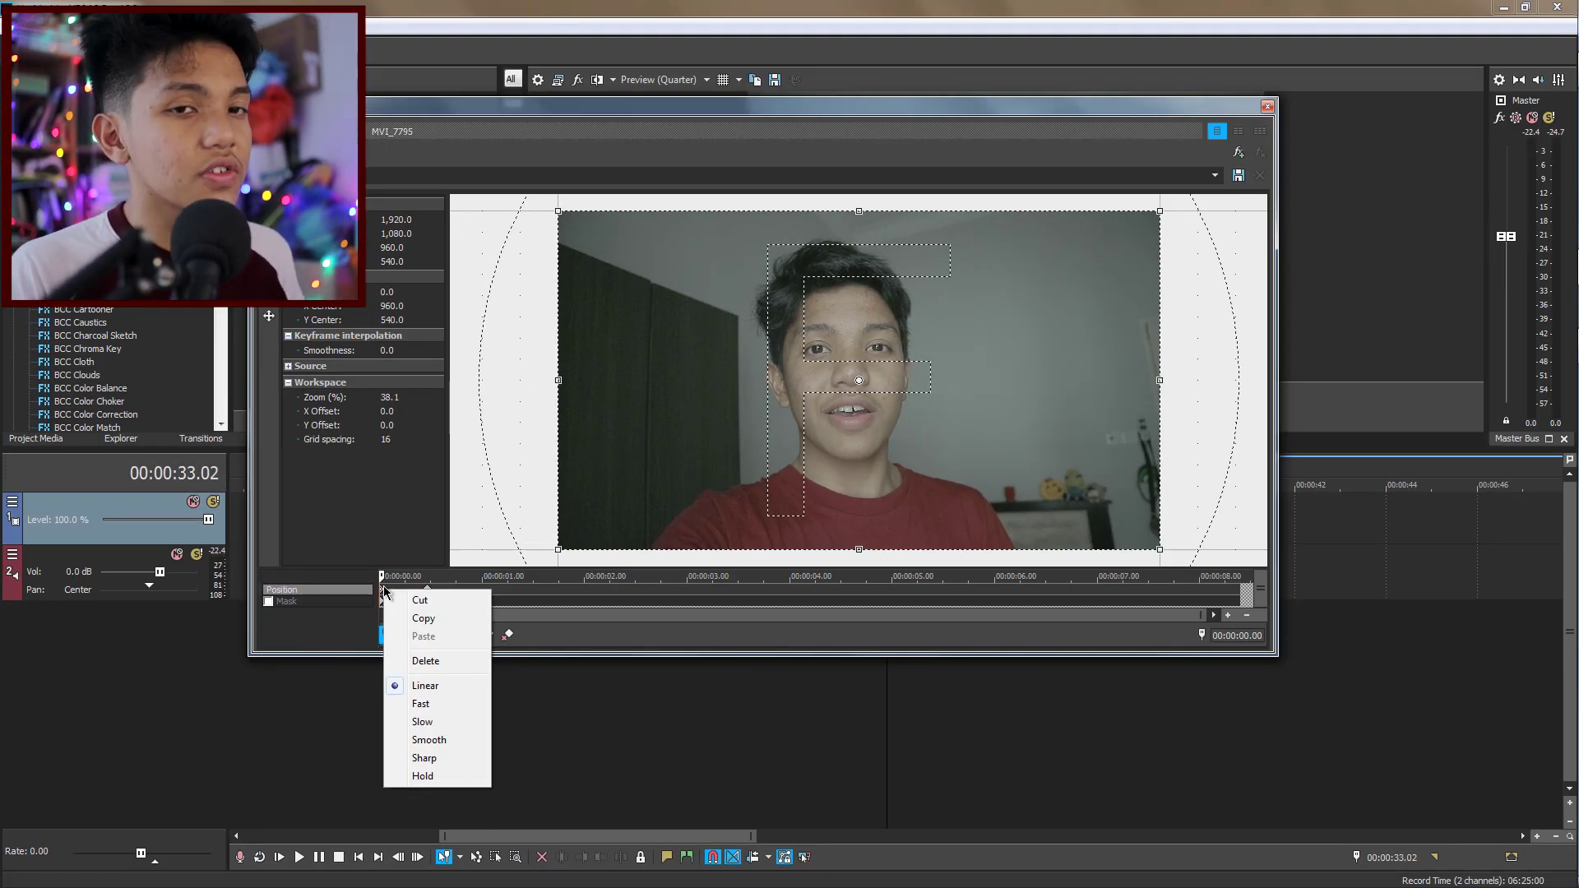
{"action": "left_click", "coordinate": [431, 706]}
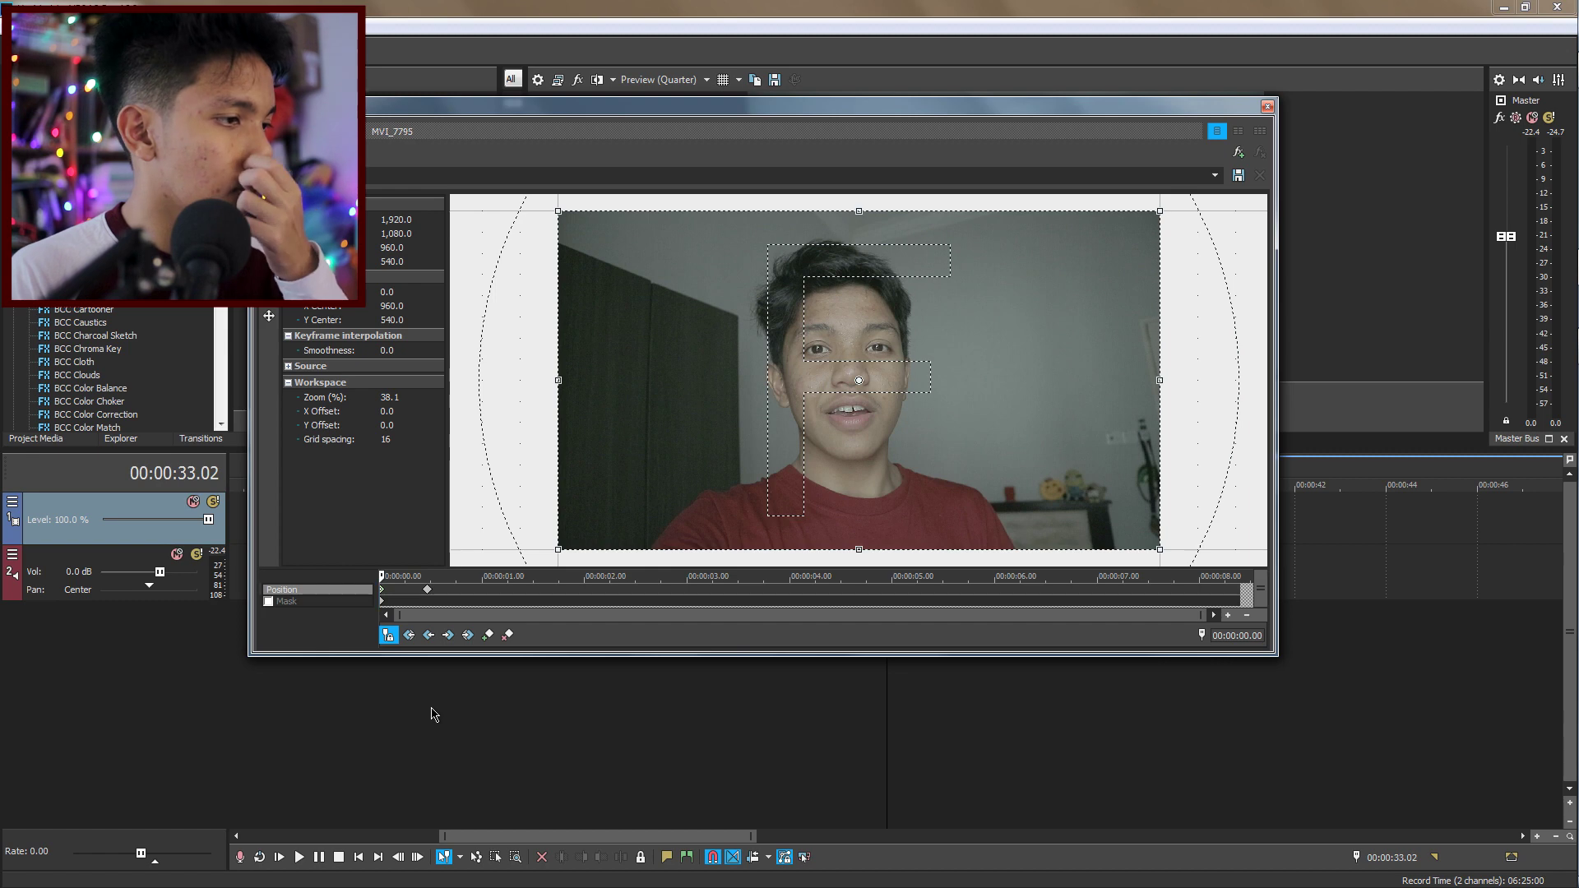
{"action": "left_click", "coordinate": [429, 598]}
{"action": "right_click", "coordinate": [429, 598]}
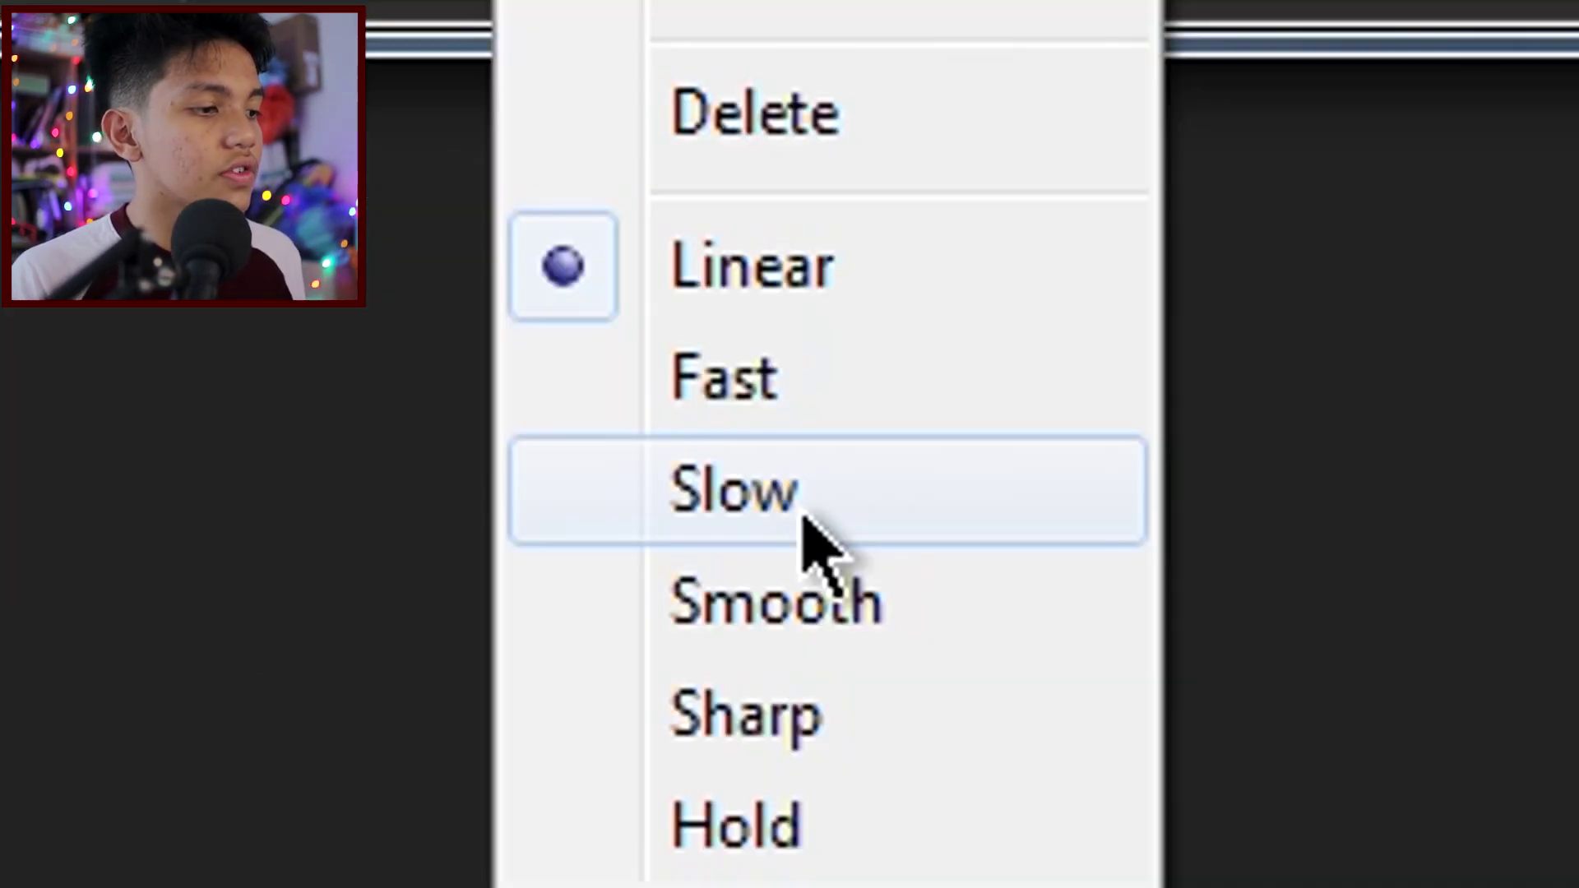
{"action": "left_click", "coordinate": [810, 526]}
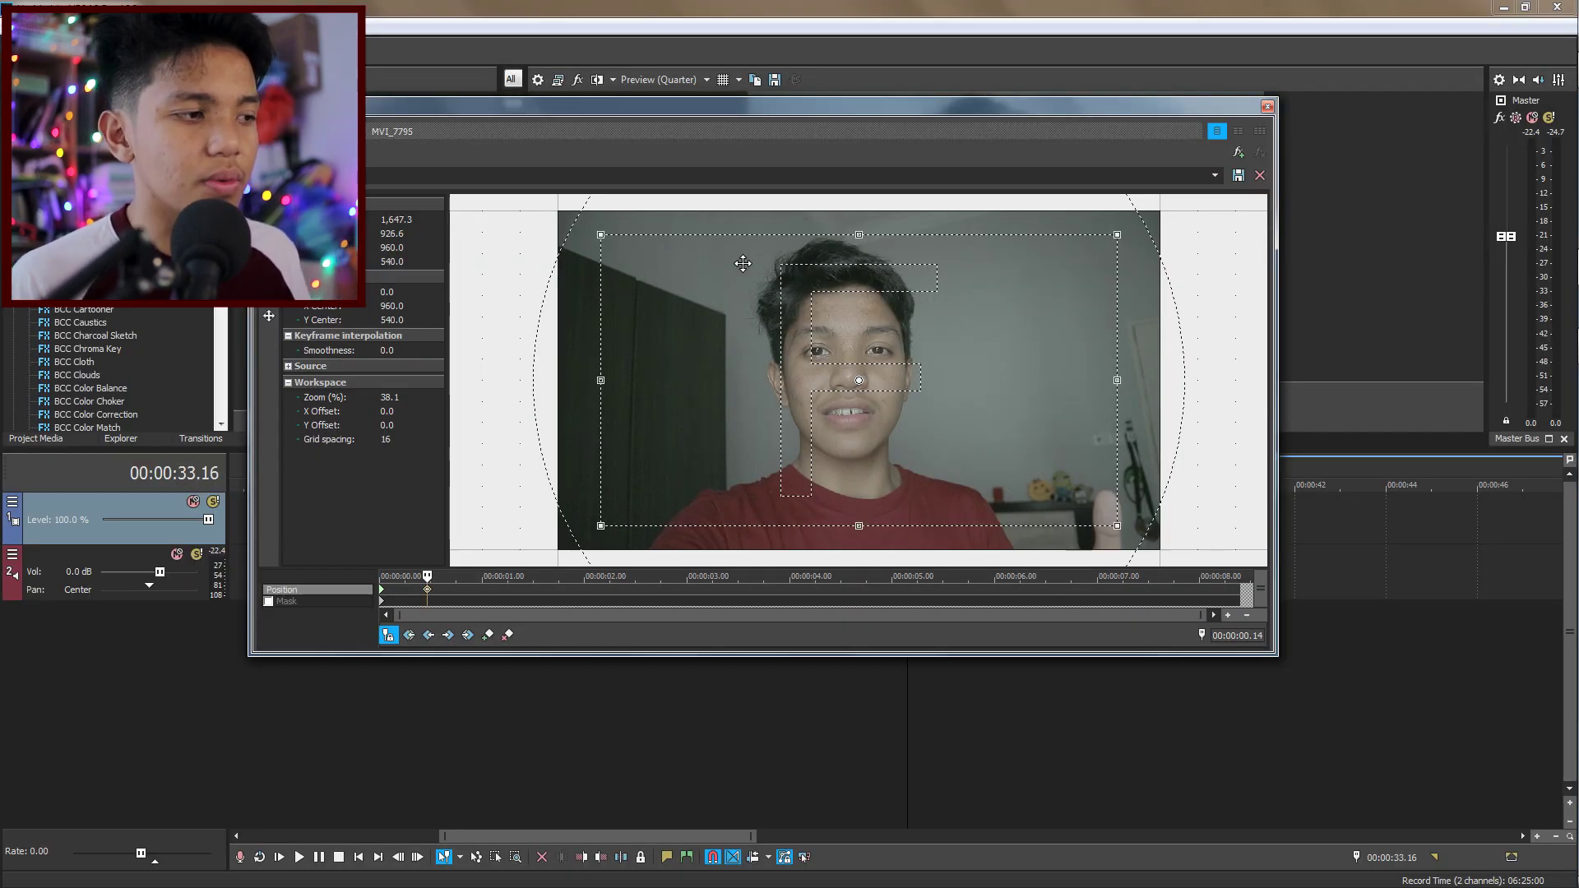
{"action": "left_click", "coordinate": [1267, 106]}
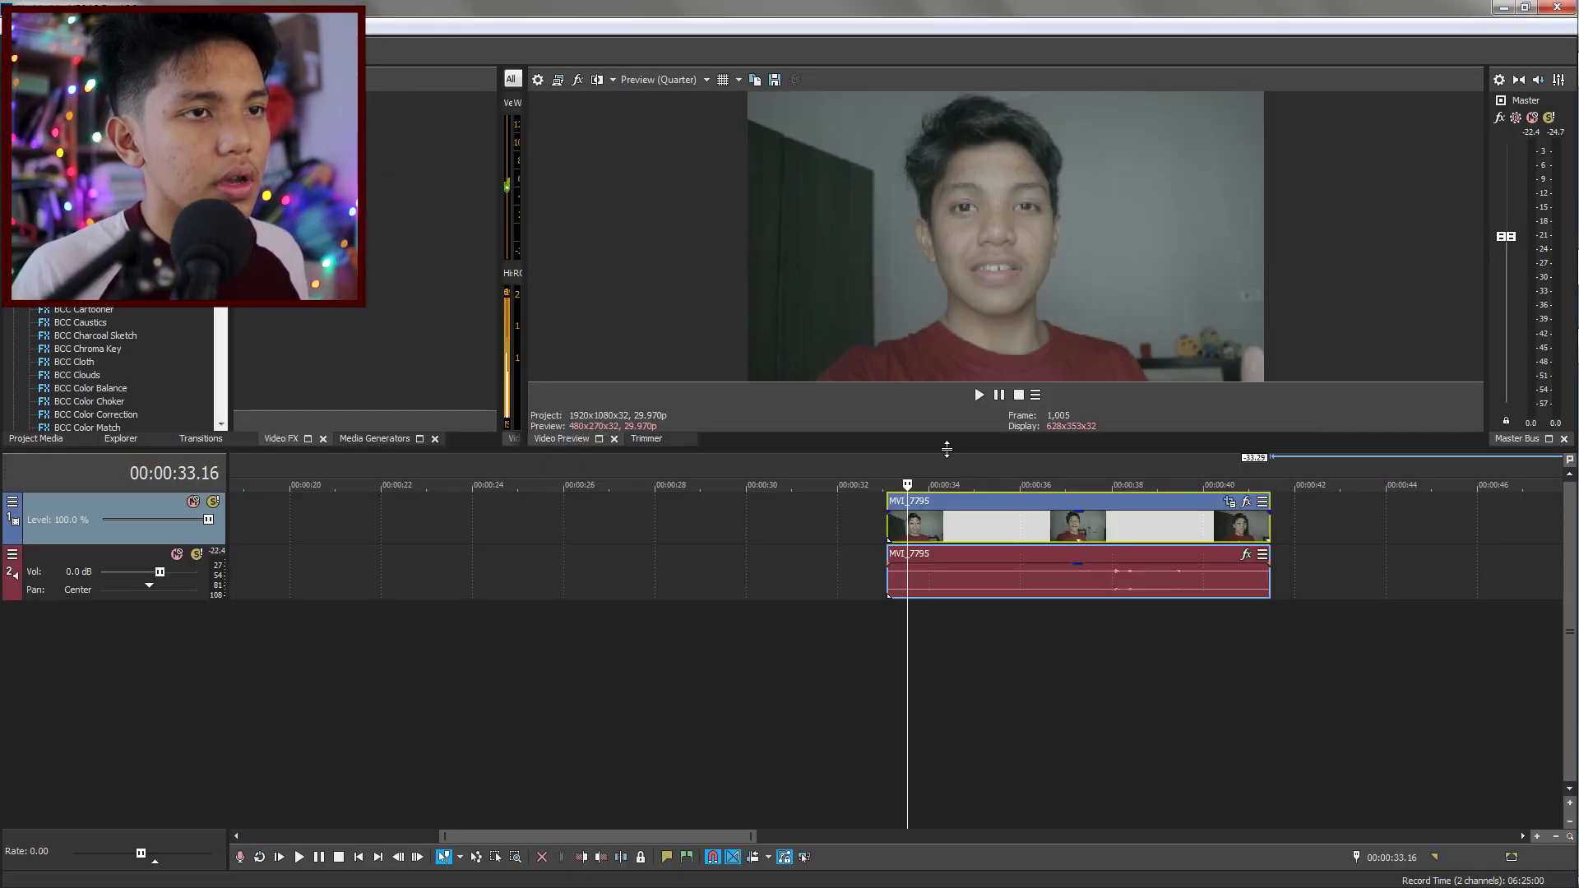
Play MVI_7795 from its start to review the zoom, then reopen its Pan/Crop editor
{"action": "left_click", "coordinate": [901, 520]}
{"action": "left_click", "coordinate": [749, 844]}
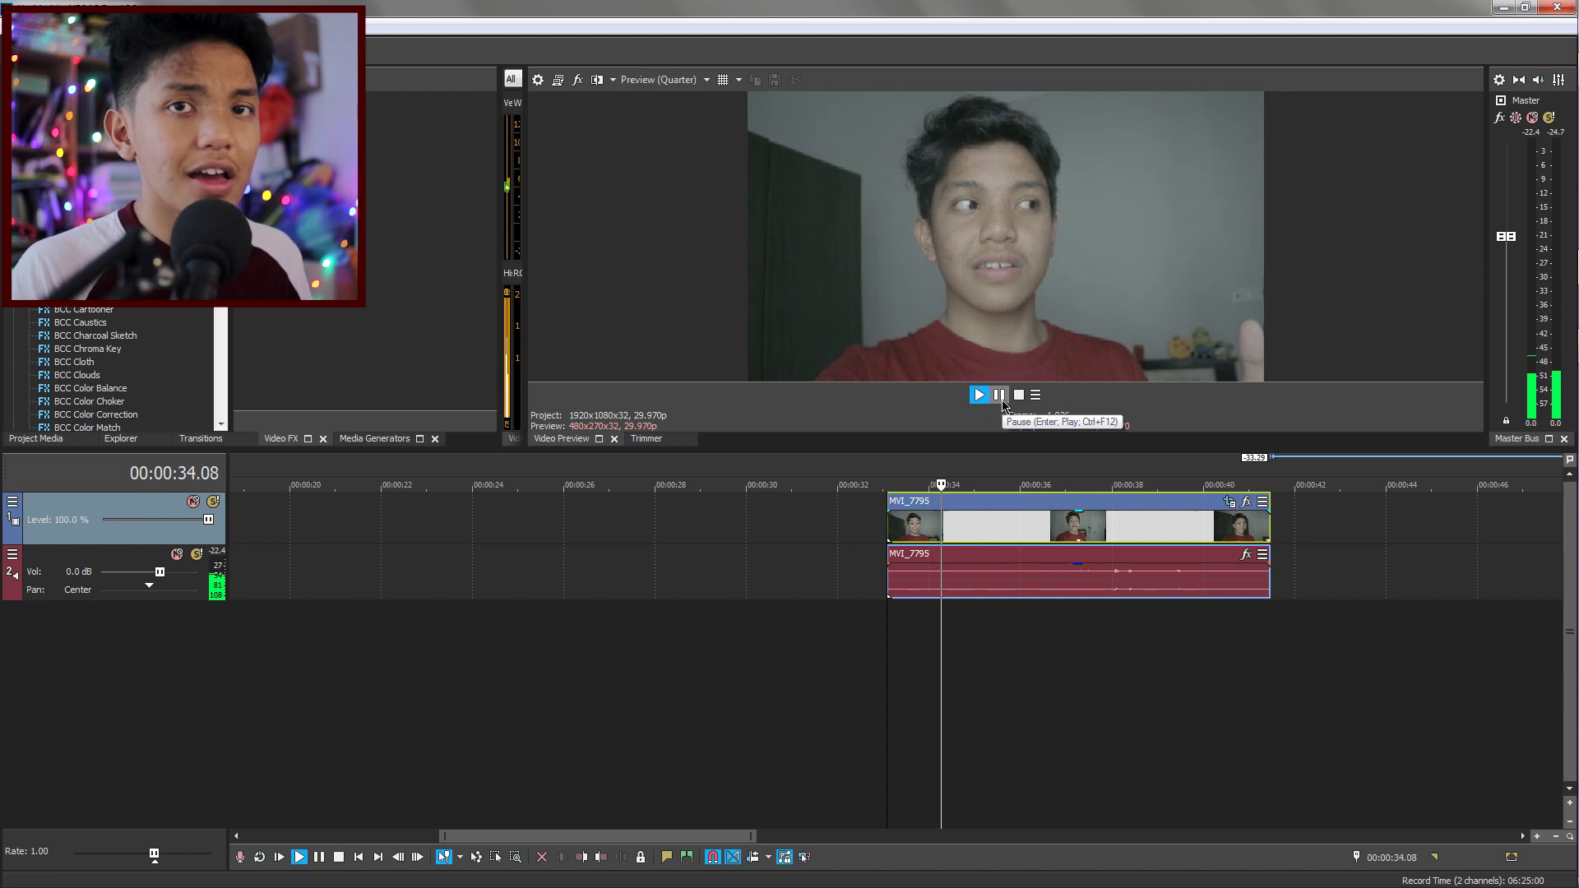
{"action": "left_click", "coordinate": [999, 396]}
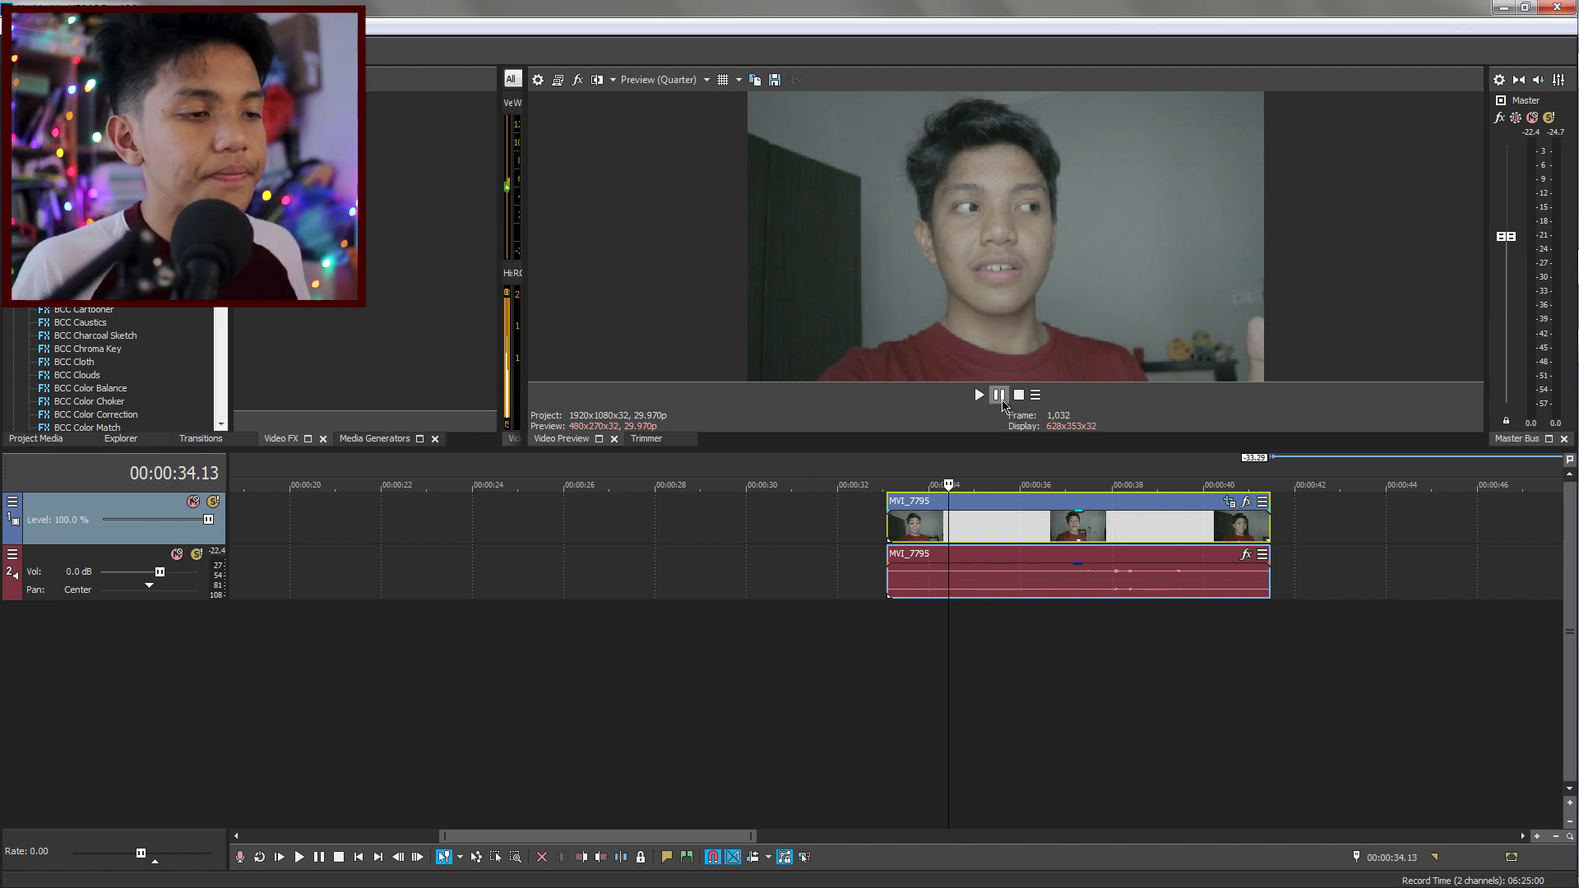
{"action": "left_click", "coordinate": [1230, 501]}
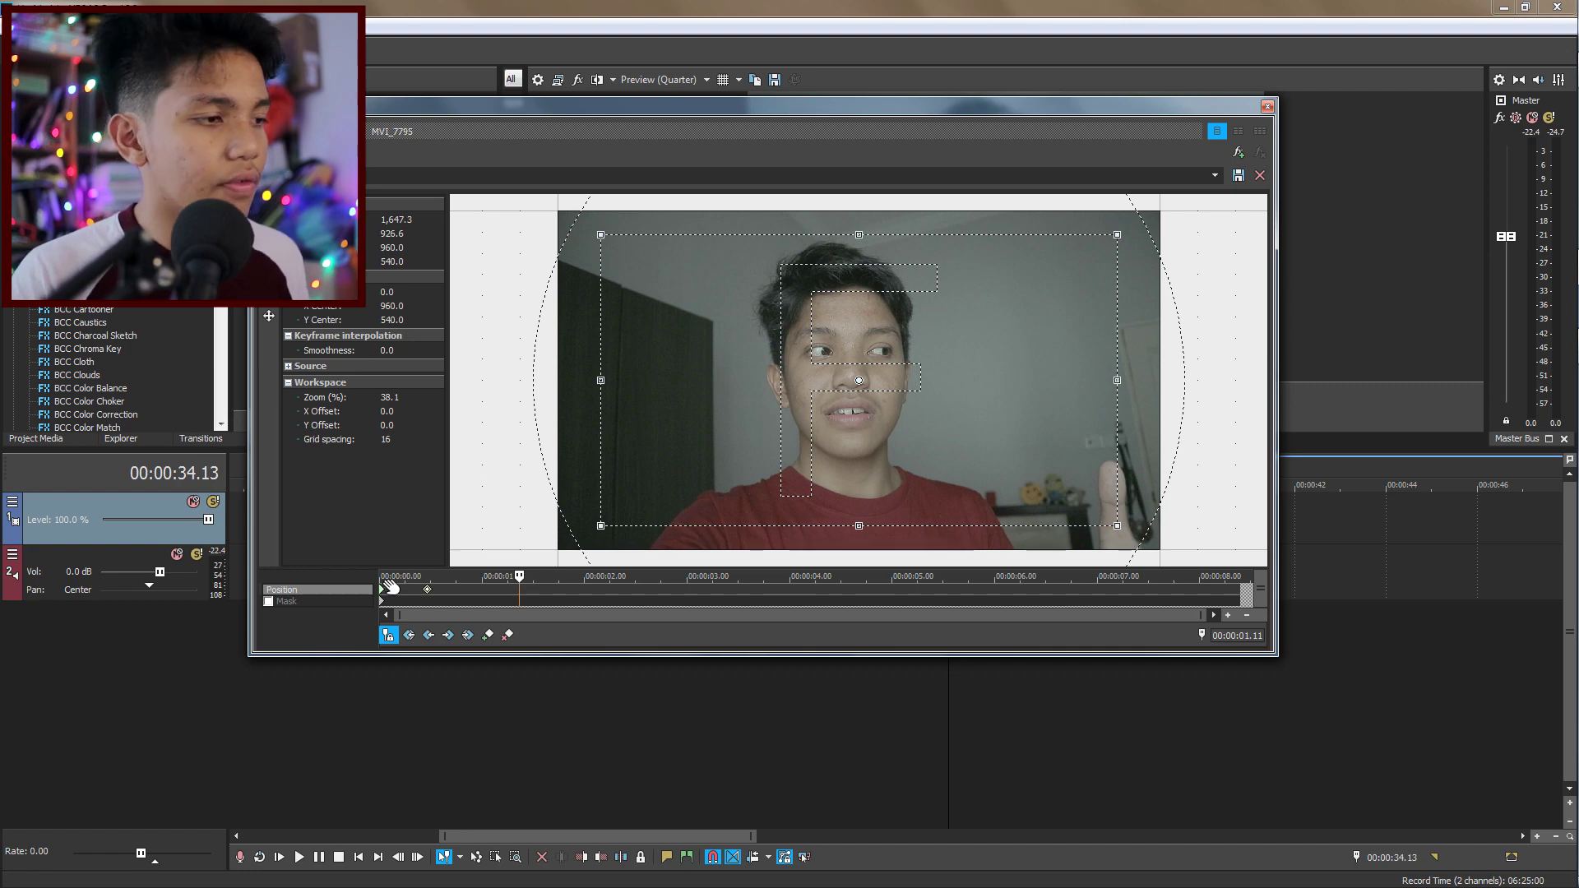
Raise the first keyframe's Smoothness to 100
{"action": "left_click", "coordinate": [383, 585]}
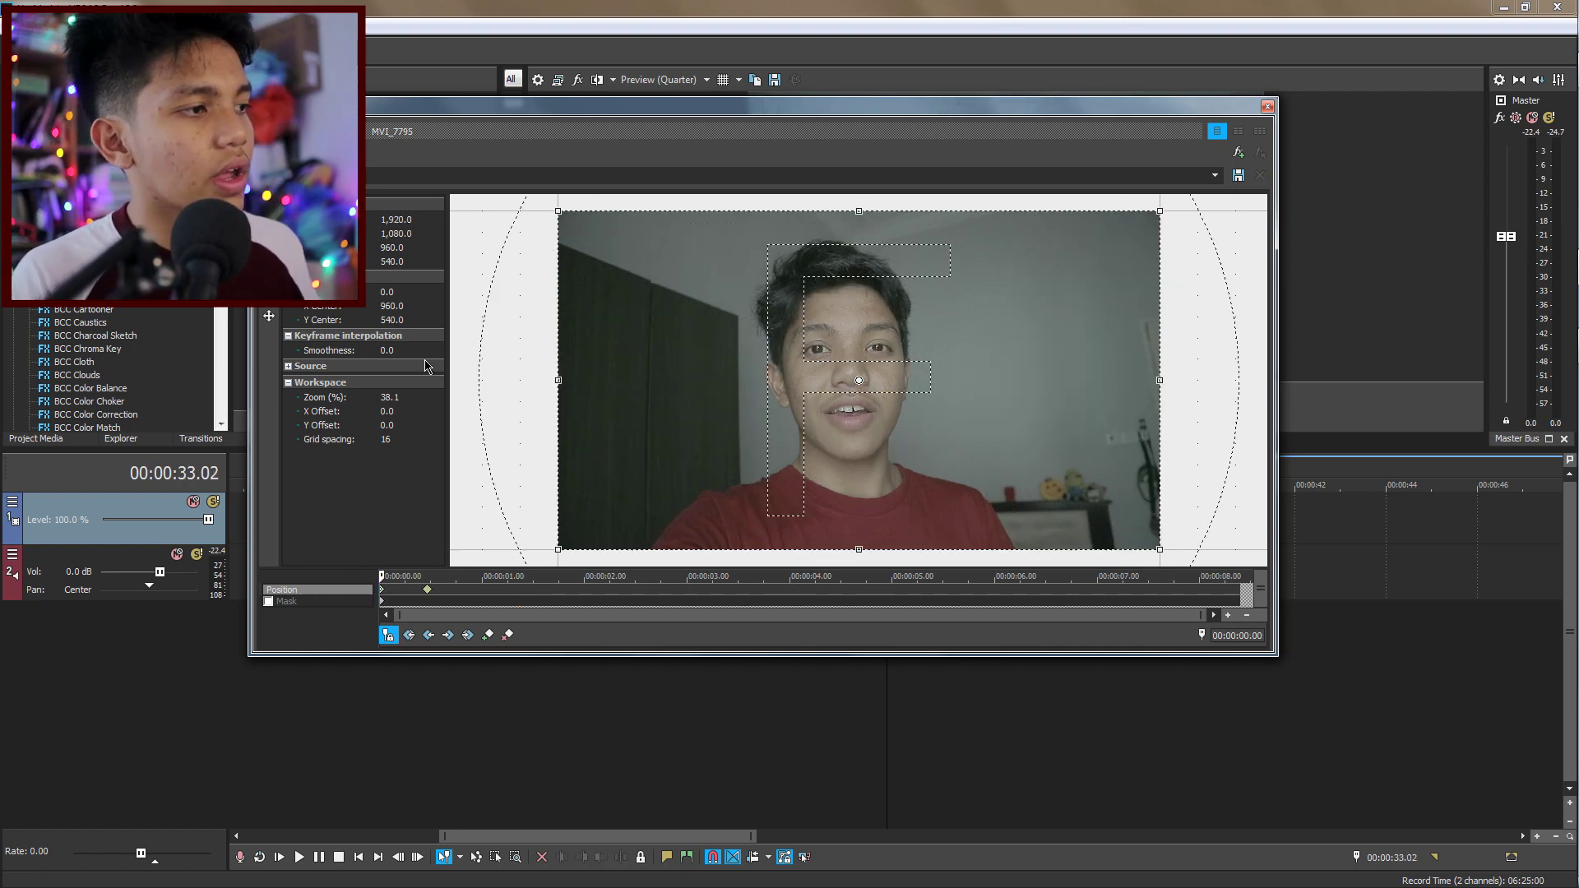
{"action": "left_click", "coordinate": [389, 350]}
{"action": "left_click", "coordinate": [396, 366]}
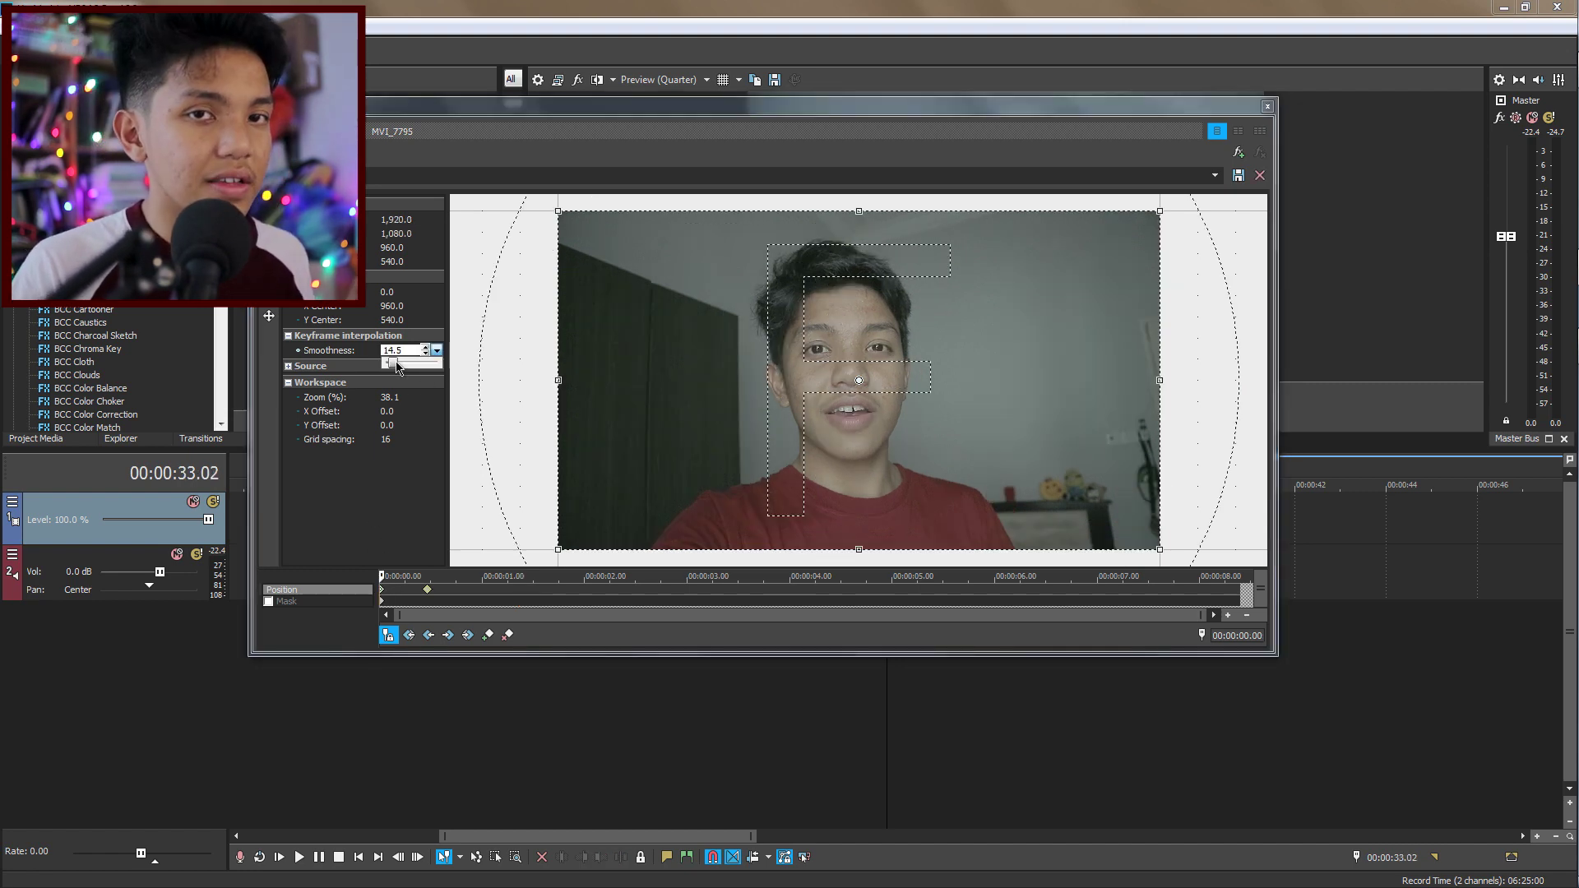
{"action": "left_click_drag", "start_coordinate": [396, 366], "coordinate": [491, 371]}
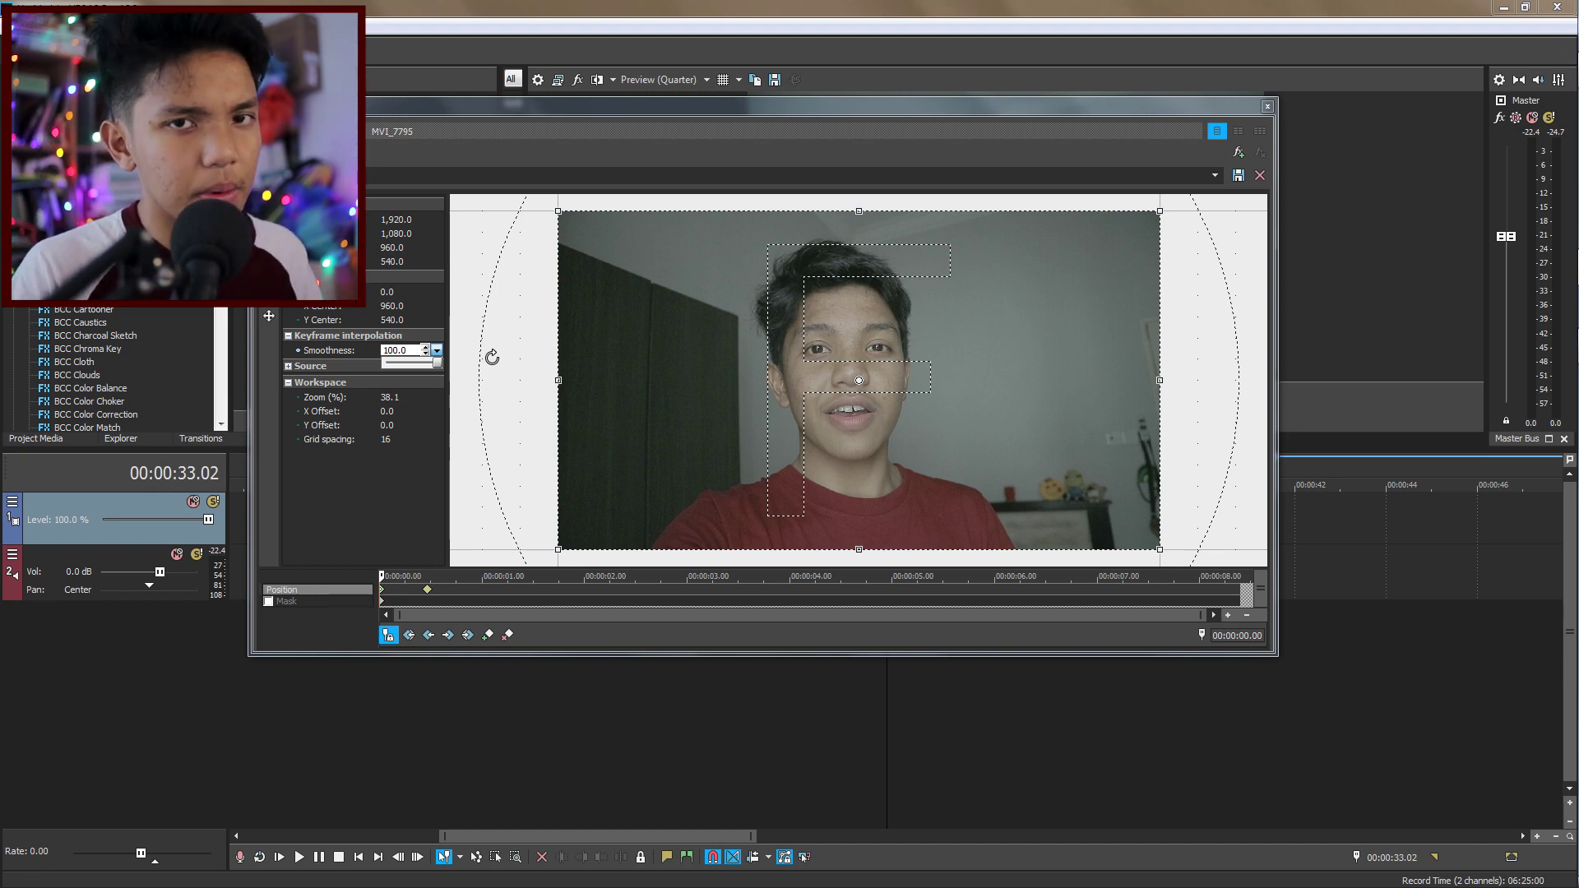
Raise the Smoothness of the second keyframe at 00:00:00.14 to 100
{"action": "left_click", "coordinate": [427, 590]}
{"action": "left_click", "coordinate": [403, 351]}
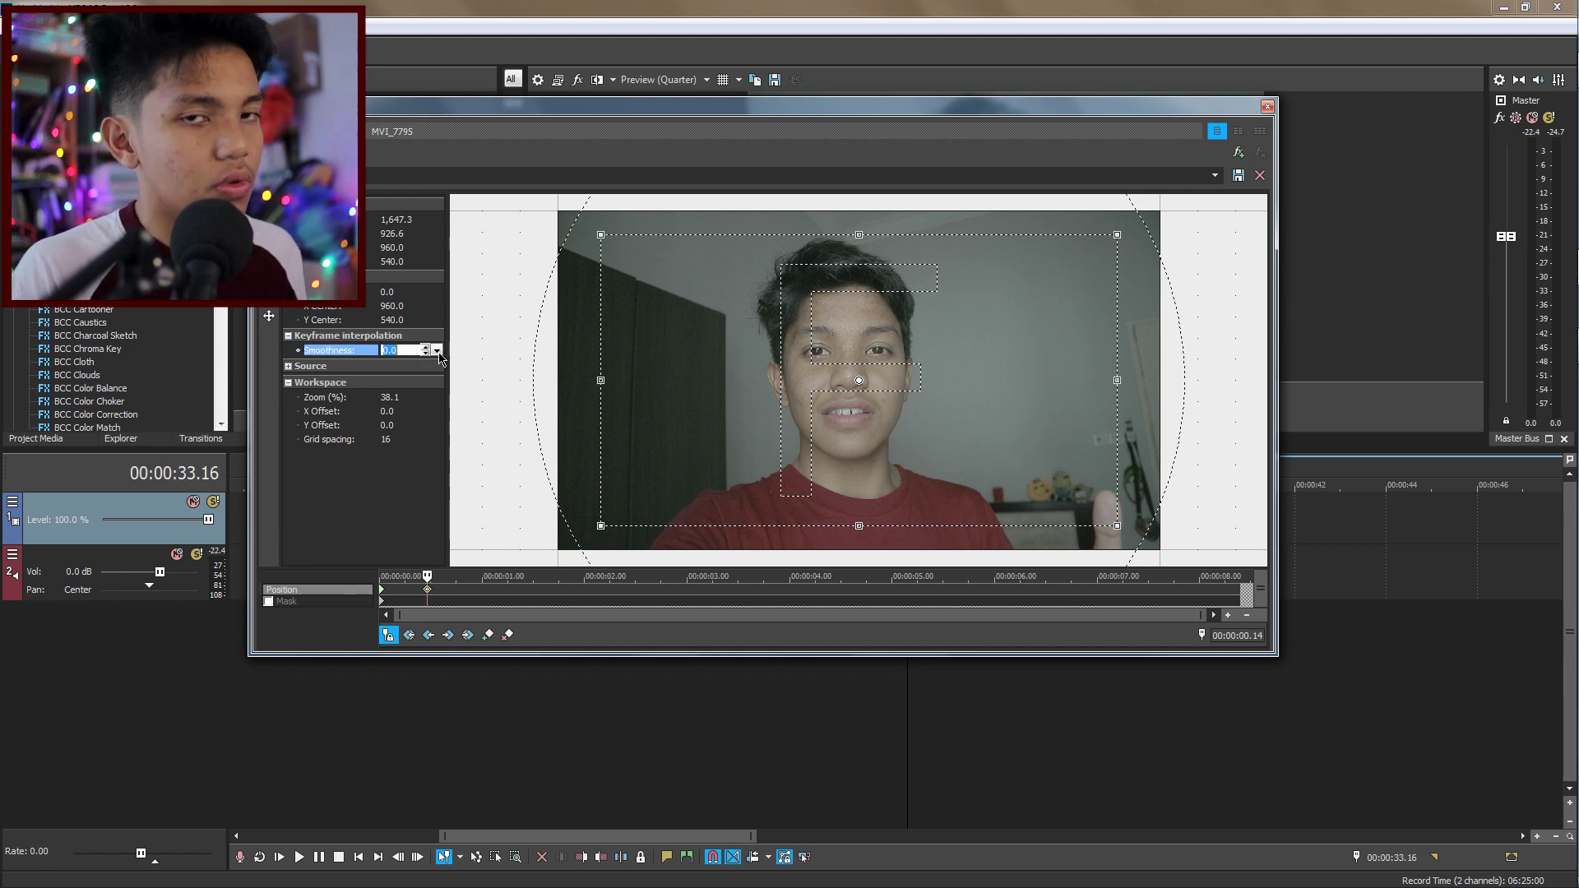
{"action": "left_click", "coordinate": [437, 350]}
{"action": "left_click_drag", "start_coordinate": [391, 368], "coordinate": [460, 382]}
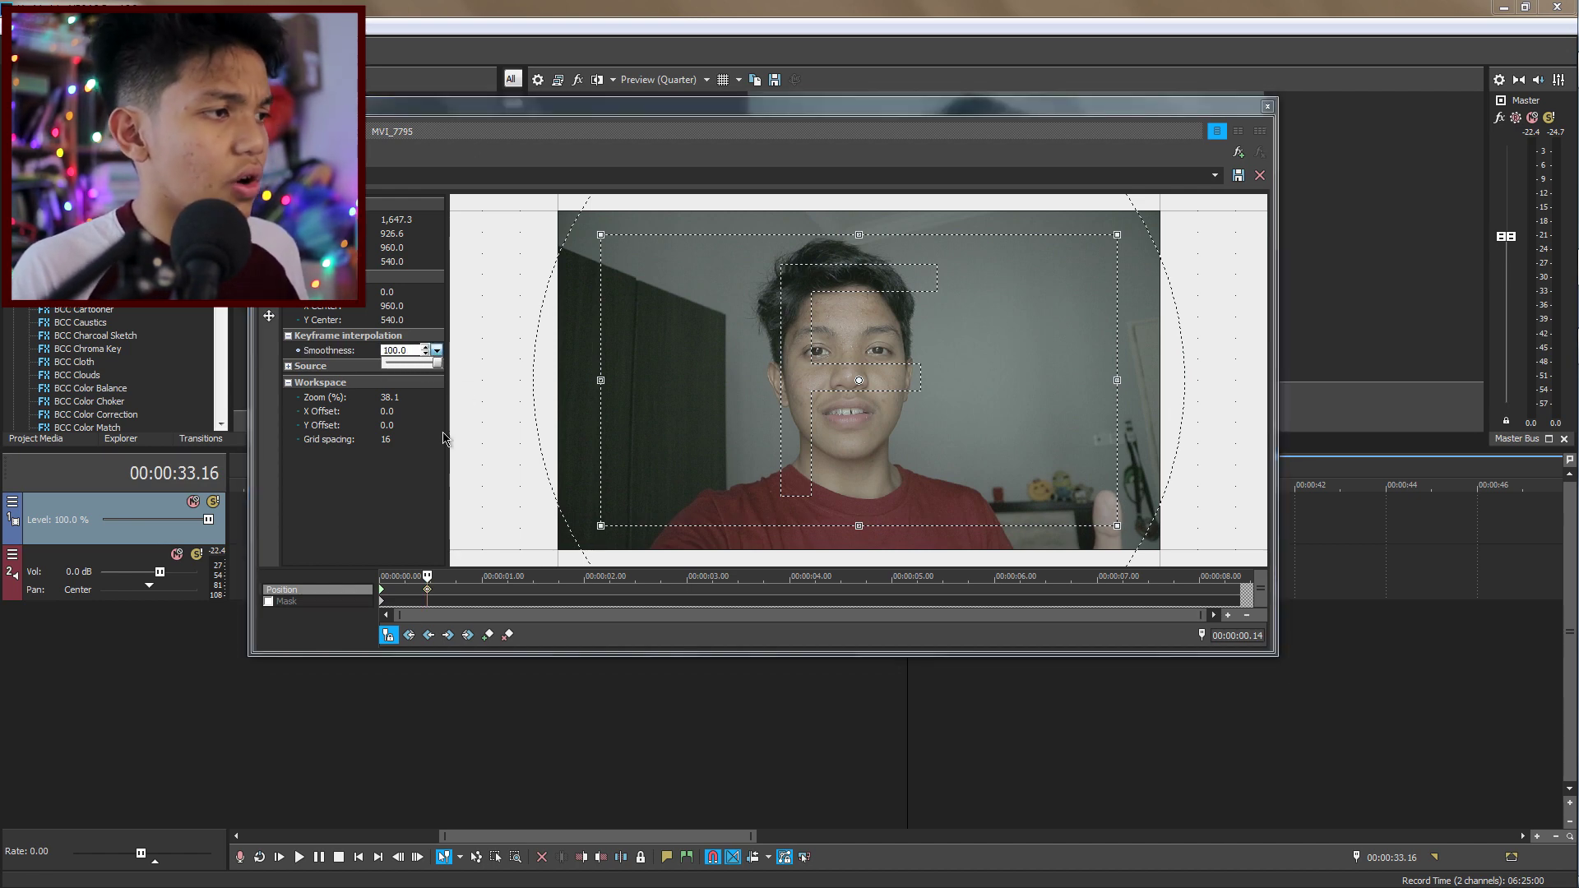